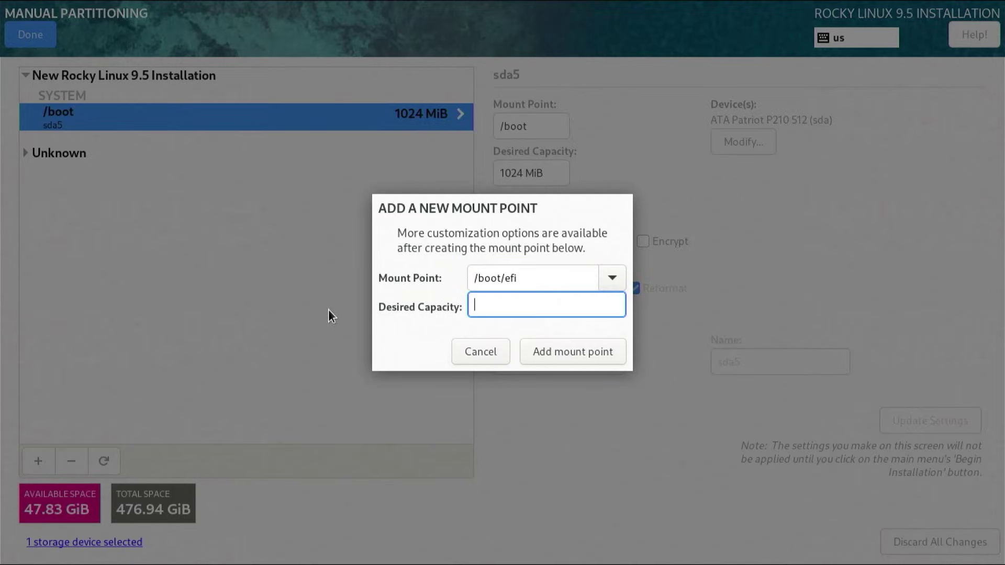
- Give /boot/efi a 512MiB capacity, then add a swap mount point of 8GiB
{"action": "type", "text": "512MiB"}
{"action": "key", "text": "Return"}
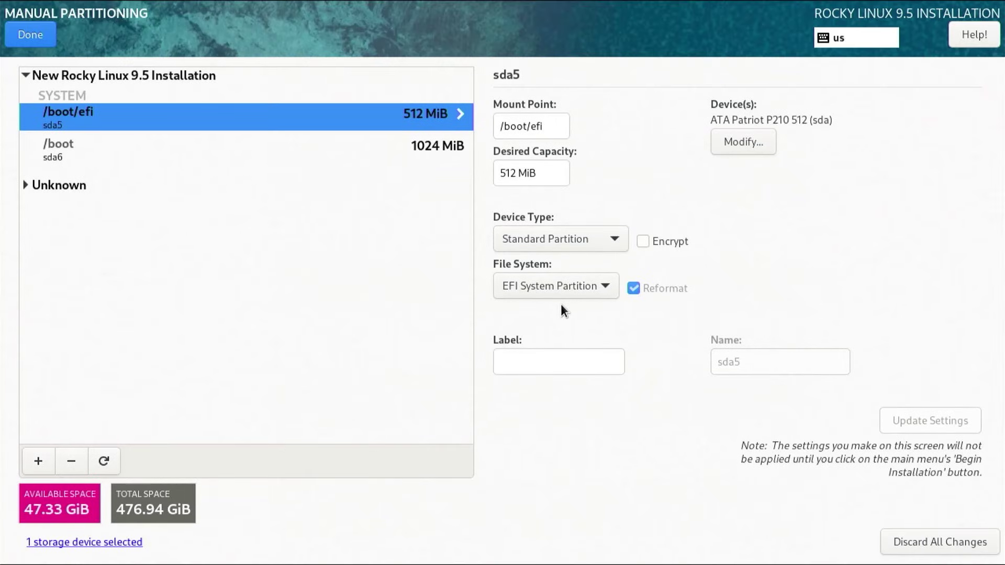
{"action": "left_click", "coordinate": [38, 462]}
{"action": "type", "text": "swap"}
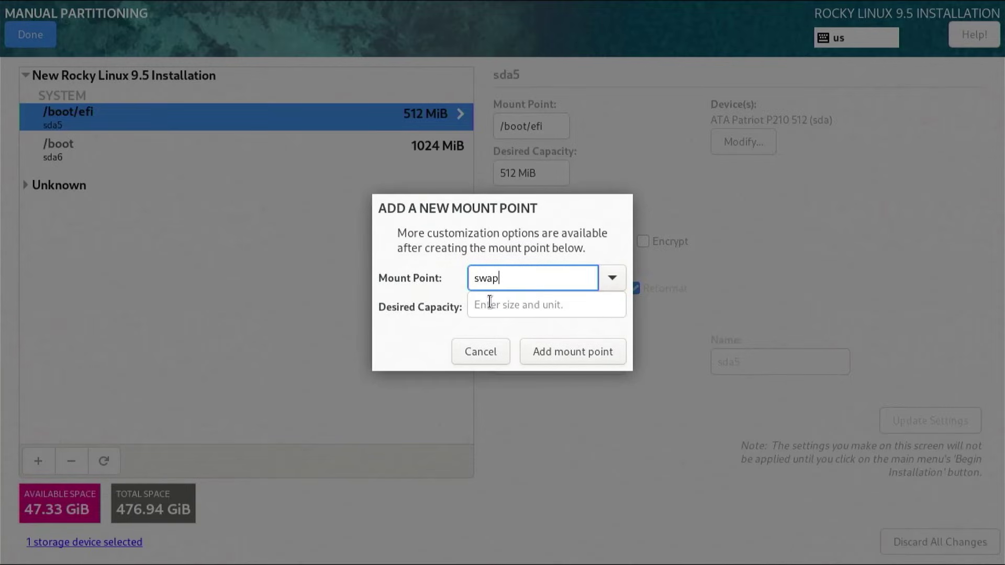
{"action": "left_click", "coordinate": [492, 302]}
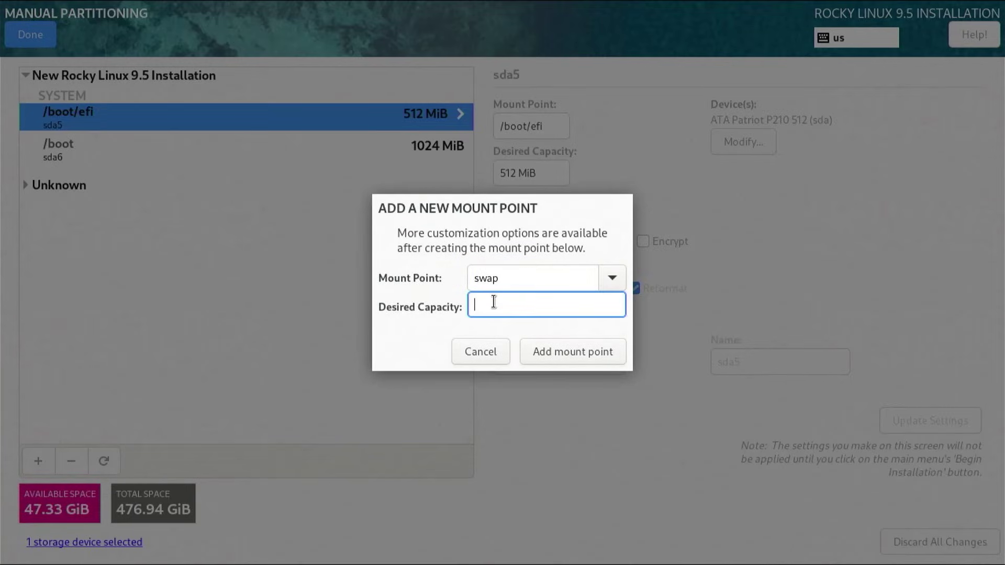
{"action": "type", "text": "8GiB"}
{"action": "left_click", "coordinate": [560, 359]}
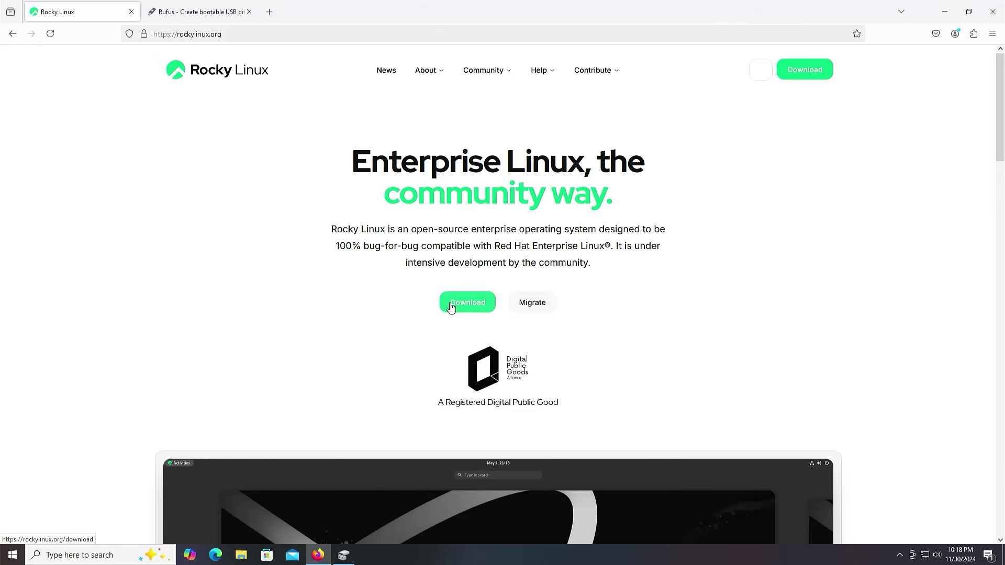
- Open the rockylinux.org download page, then download rufus-4.6p.exe from rufus.ie
{"action": "left_click", "coordinate": [452, 307]}
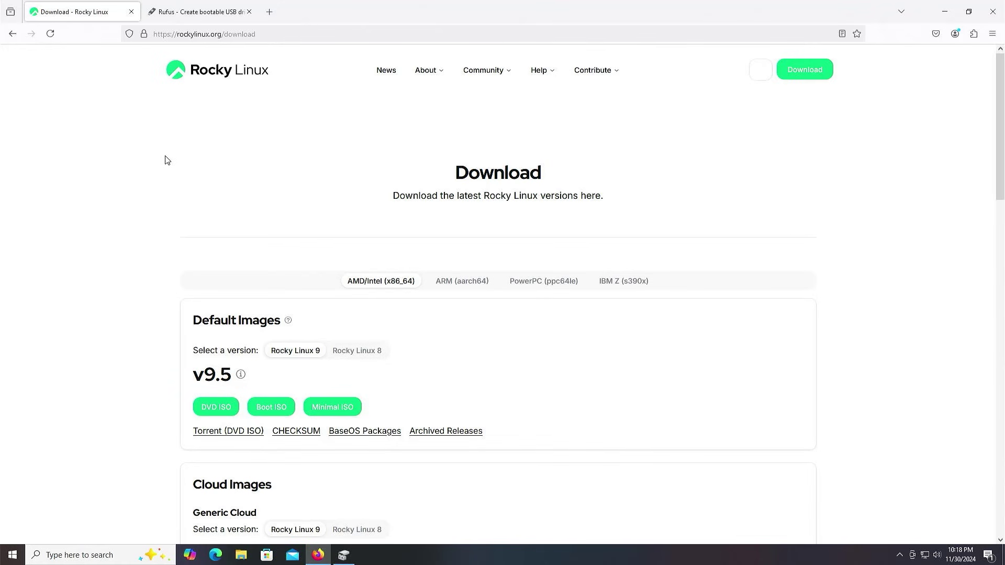
{"action": "left_click", "coordinate": [198, 11]}
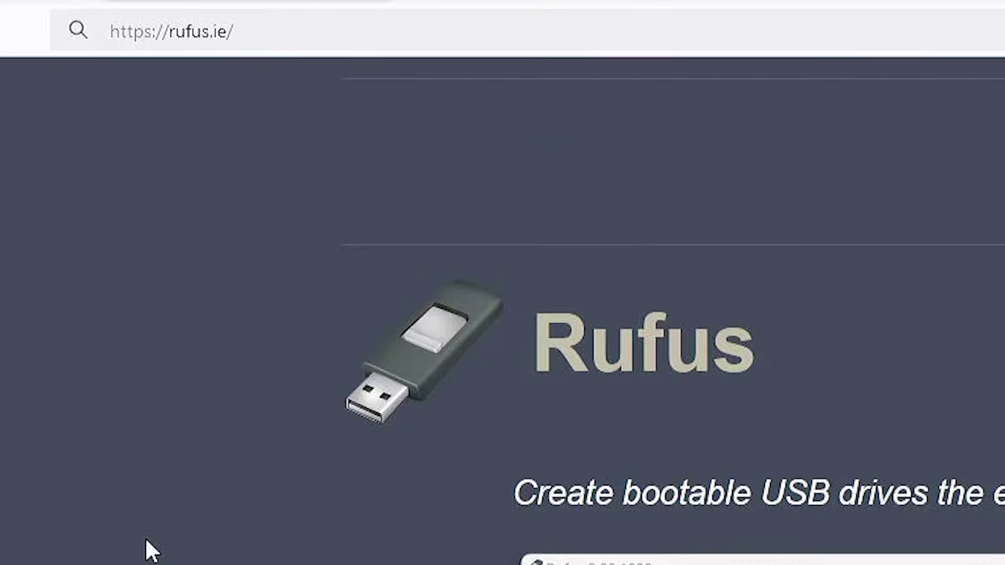
{"action": "scroll", "coordinate": [146, 540], "scroll_direction": "down", "scroll_amount": 10}
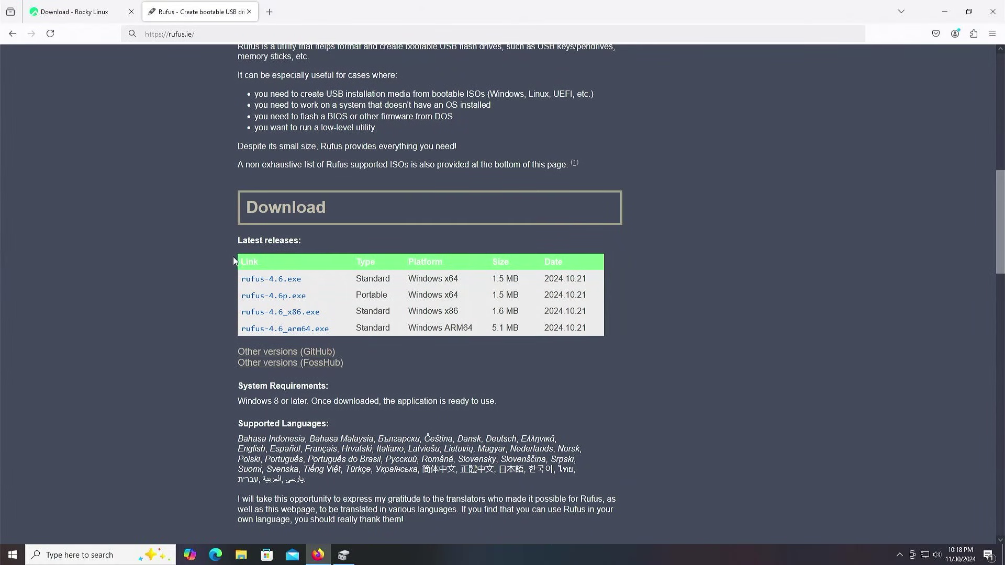
{"action": "left_click", "coordinate": [266, 298]}
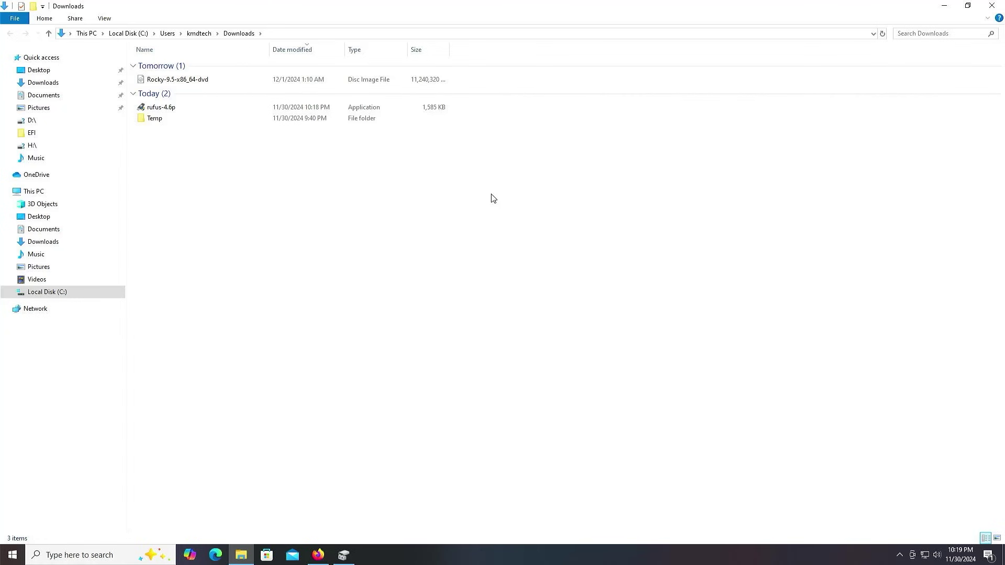
- Launch rufus-4.6p from Downloads, approving the UAC prompt and allowing online update checks
{"action": "double_click", "coordinate": [158, 108]}
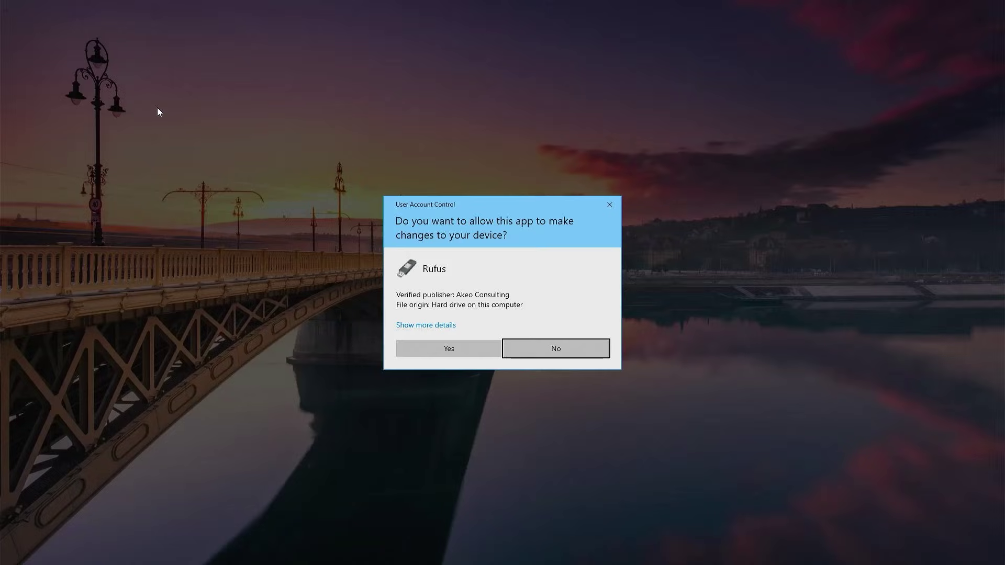
{"action": "left_click", "coordinate": [460, 347]}
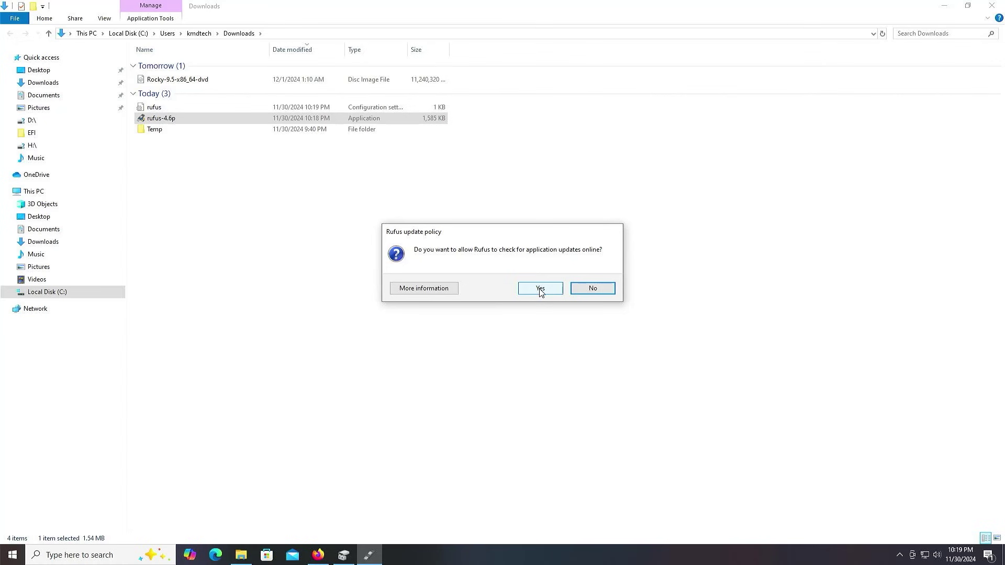
{"action": "left_click", "coordinate": [540, 289]}
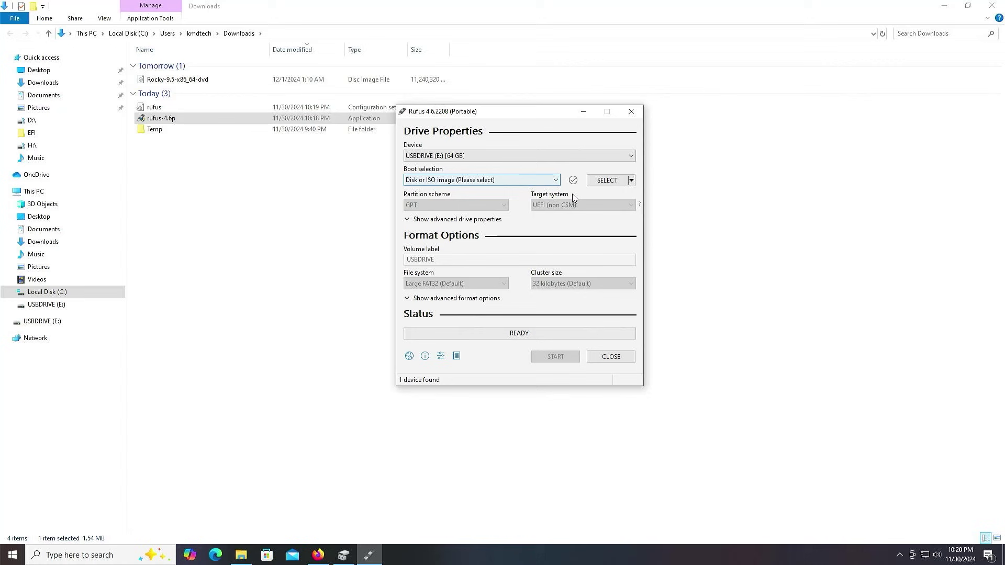
- Load Rocky-9.5-x86_64-dvd.iso into Rufus and set the partition scheme to GPT
{"action": "left_click", "coordinate": [615, 186]}
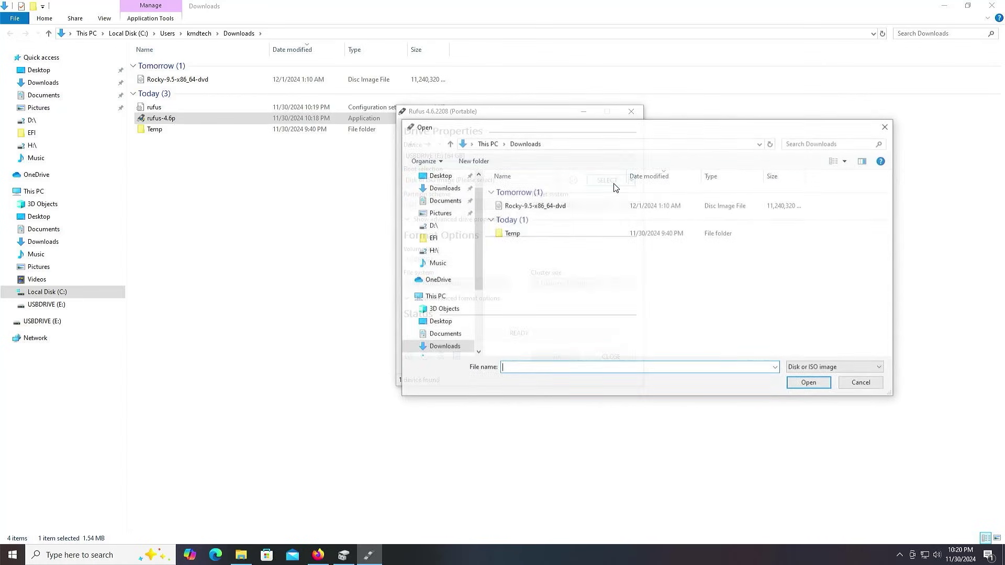
{"action": "double_click", "coordinate": [532, 206]}
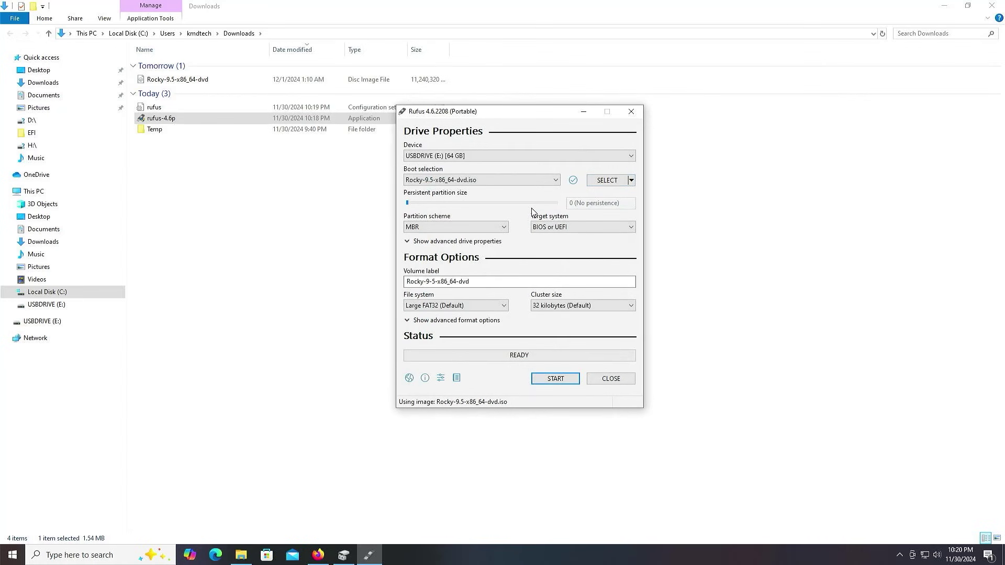
{"action": "left_click", "coordinate": [504, 228]}
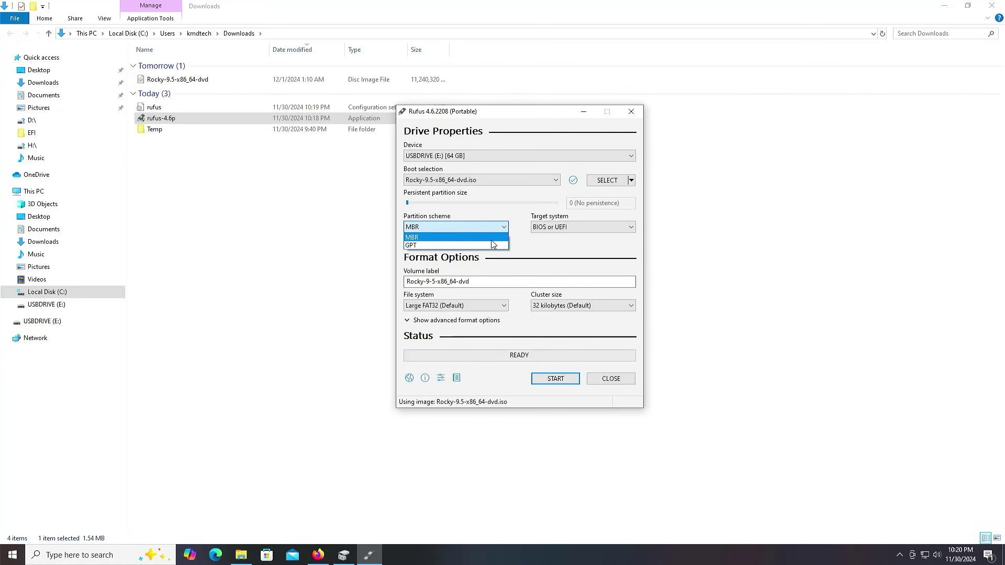
{"action": "left_click", "coordinate": [491, 244]}
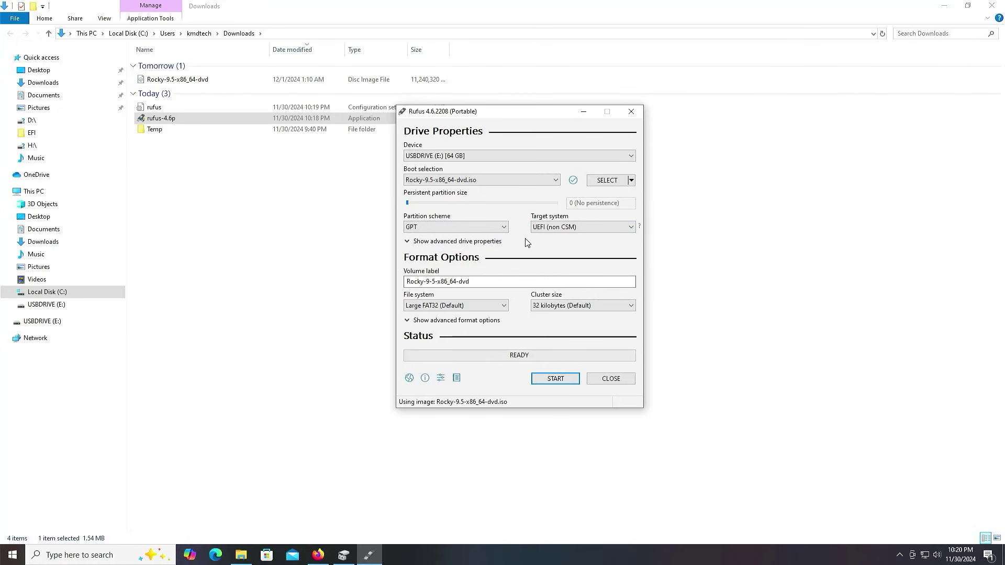
- Write the image to the USB drive in ISO mode, accepting the erase warning, then close Rufus
{"action": "left_click", "coordinate": [549, 379]}
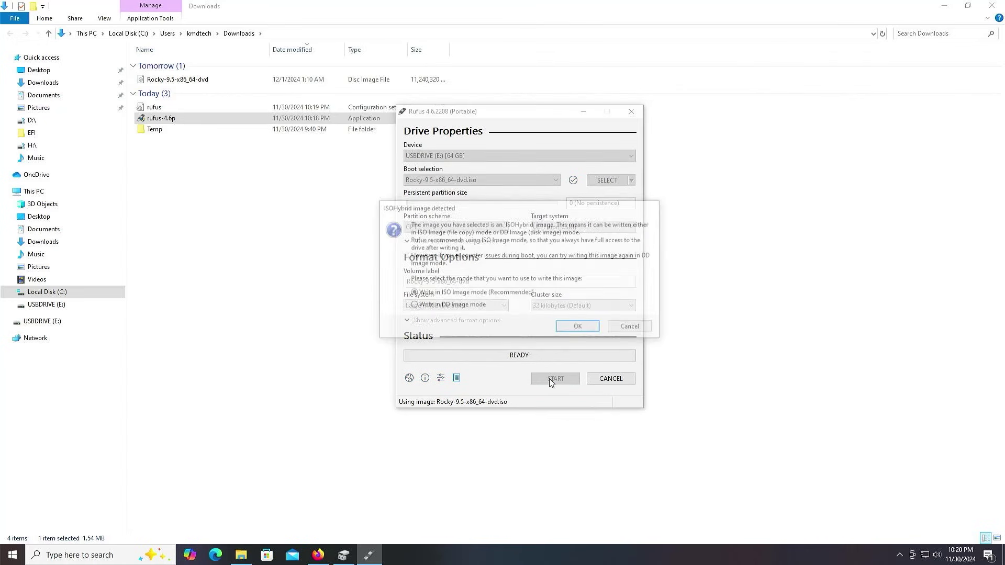
{"action": "left_click", "coordinate": [576, 328]}
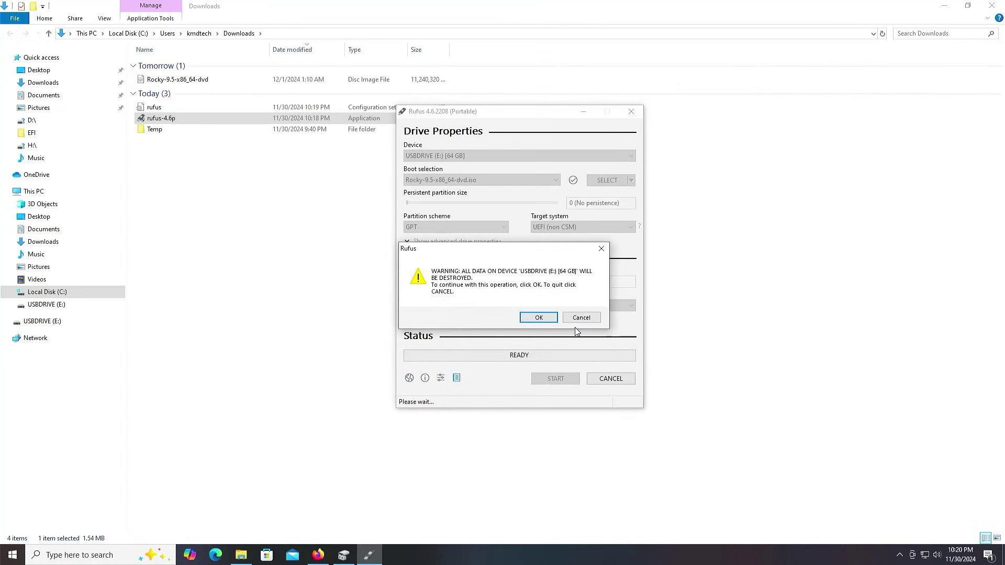
{"action": "left_click", "coordinate": [539, 322]}
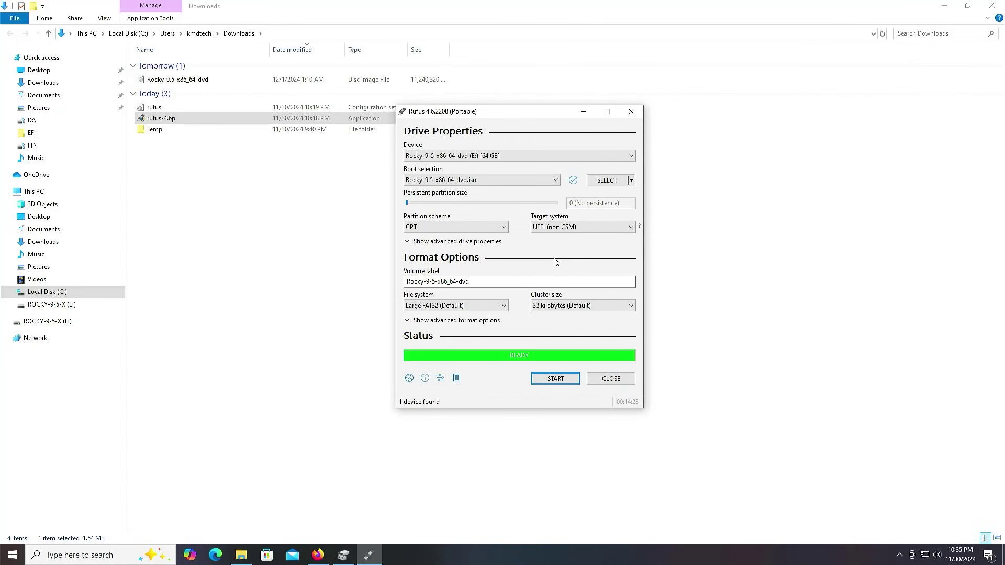
{"action": "left_click", "coordinate": [606, 382]}
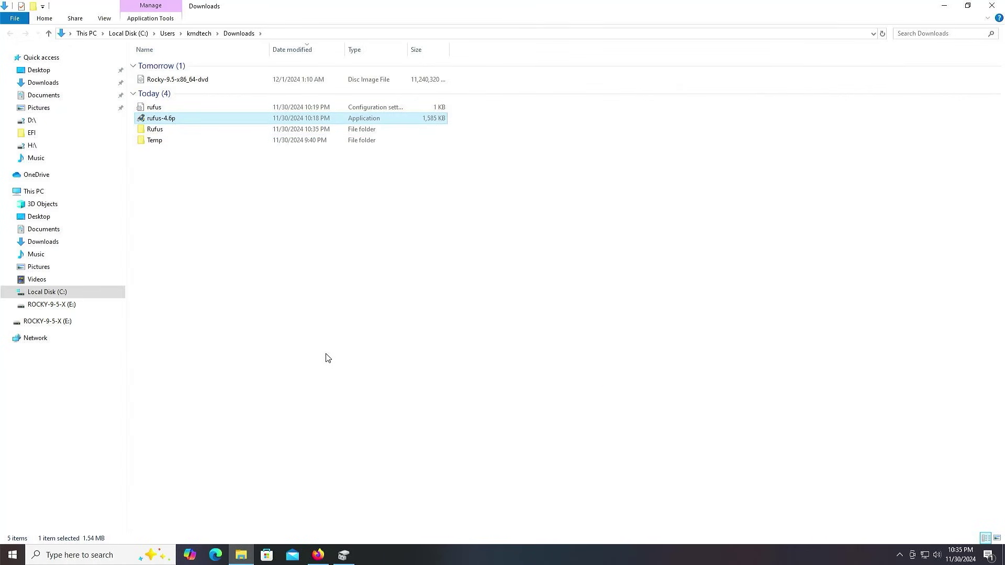
- In Disk Management, shrink the C: volume by 50000 MB to free 48.83 GB
{"action": "left_click", "coordinate": [12, 559]}
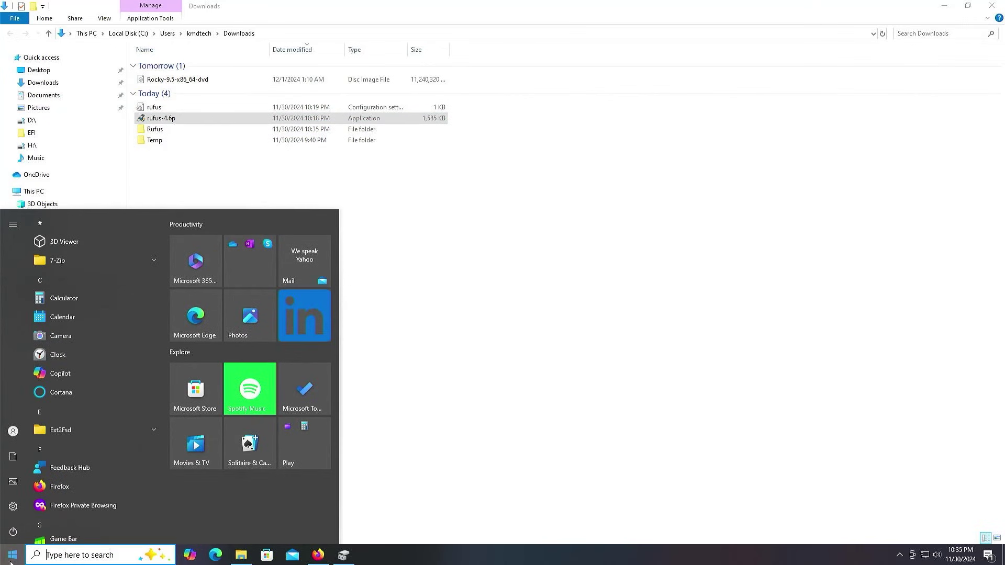
{"action": "type", "text": "disk management"}
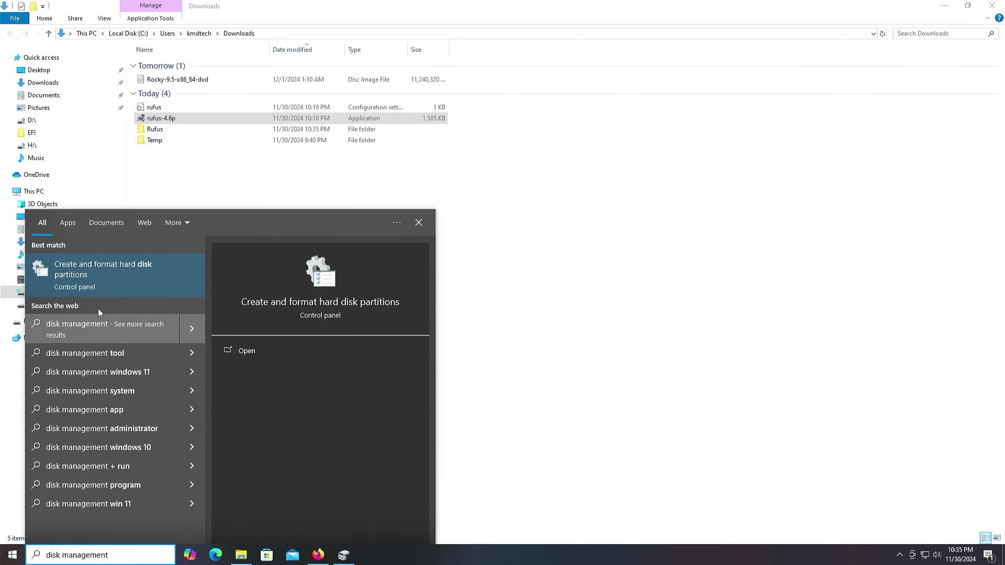
{"action": "left_click", "coordinate": [107, 272]}
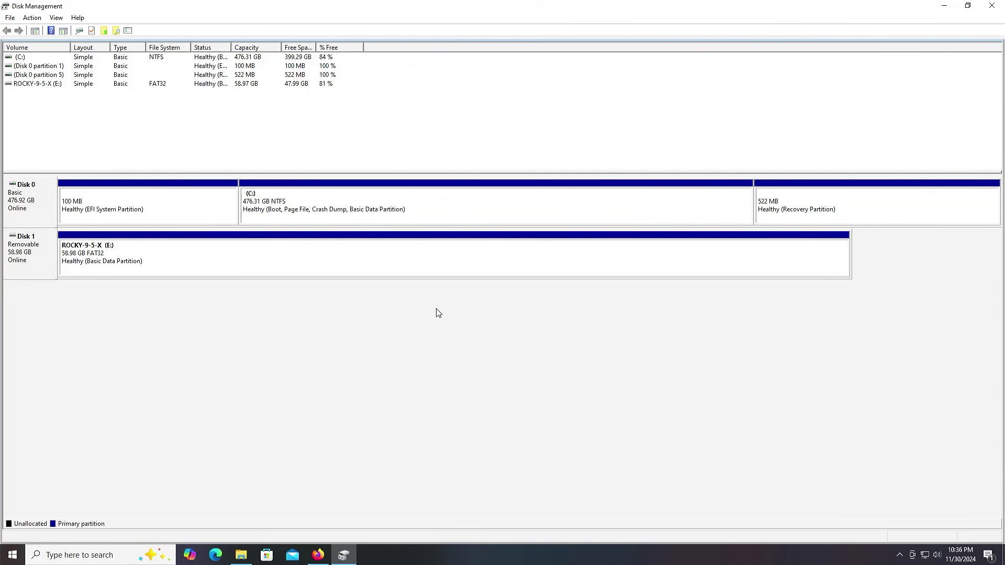
{"action": "left_click", "coordinate": [463, 205]}
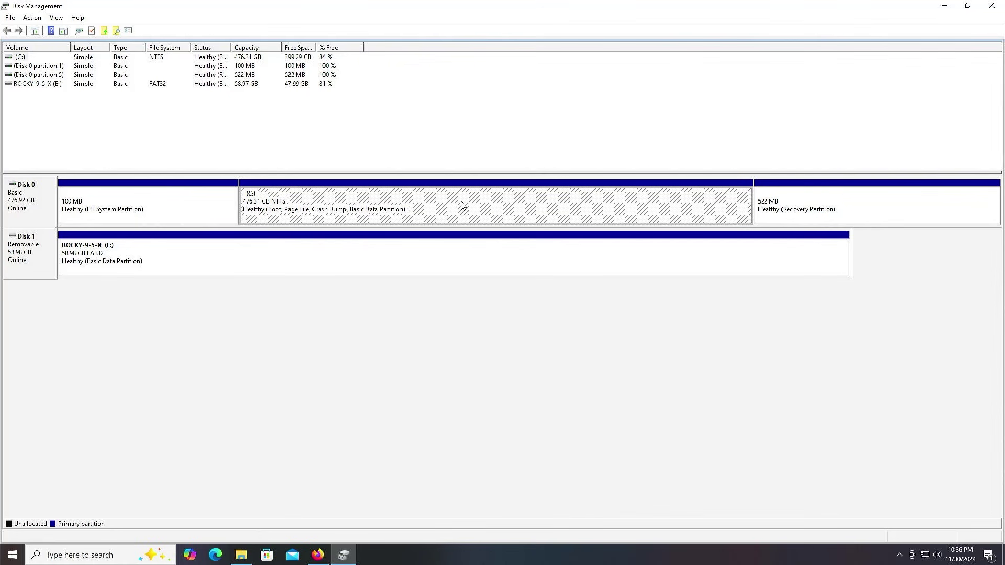
{"action": "right_click", "coordinate": [463, 205]}
{"action": "left_click", "coordinate": [530, 285]}
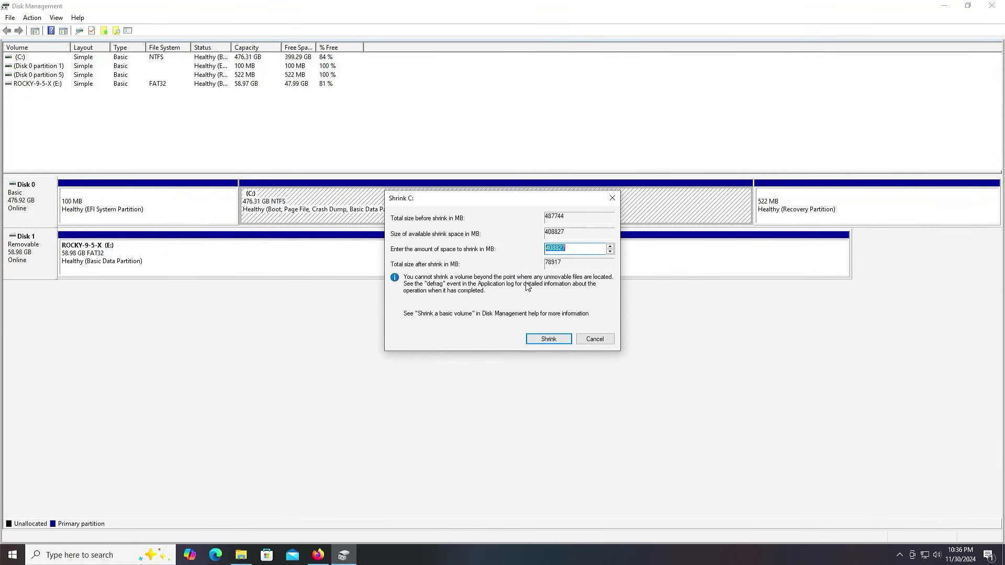
{"action": "type", "text": "50000"}
{"action": "left_click", "coordinate": [550, 340]}
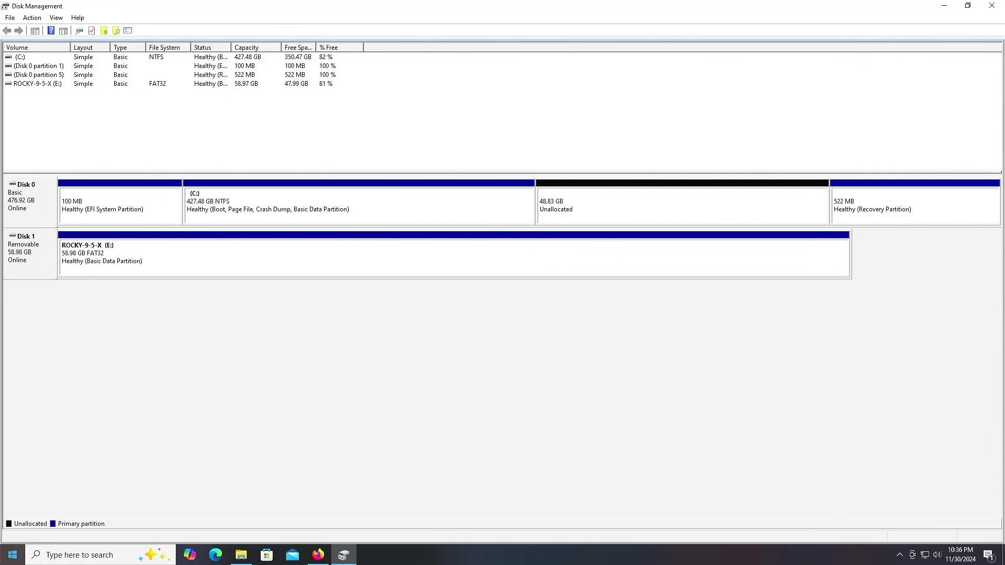
- Restart the computer from the Start button menu
{"action": "right_click", "coordinate": [12, 555]}
{"action": "mouse_move", "coordinate": [131, 529]}
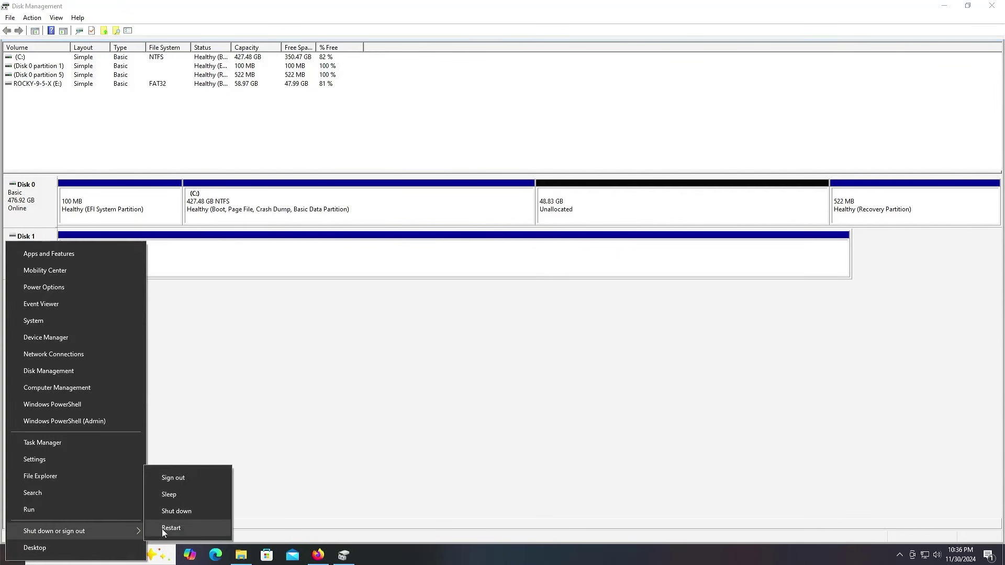
{"action": "left_click", "coordinate": [161, 529]}
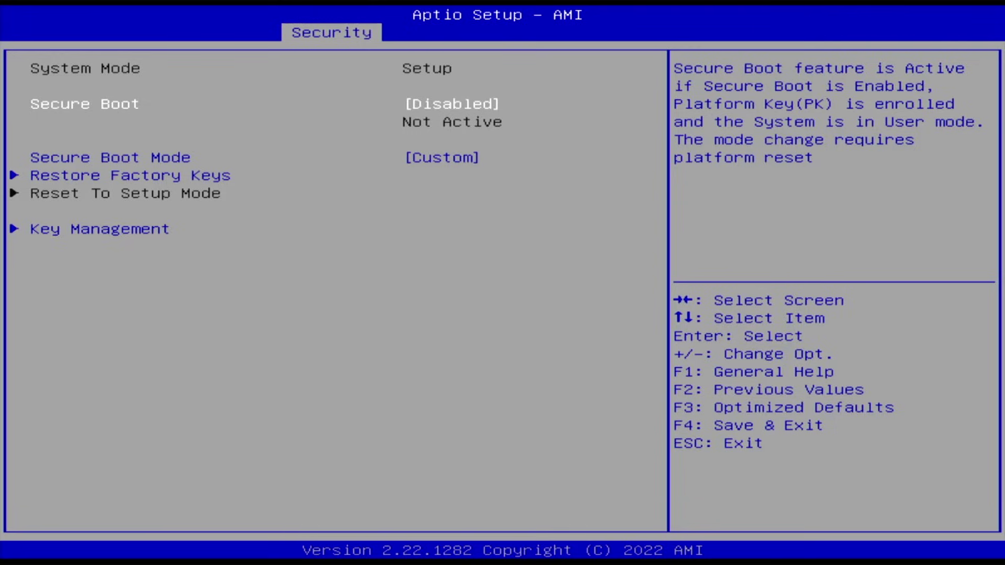
- On the Boot tab, set Boot Option #1 to USB Device
{"action": "key", "text": "Escape"}
{"action": "key", "text": "Right"}
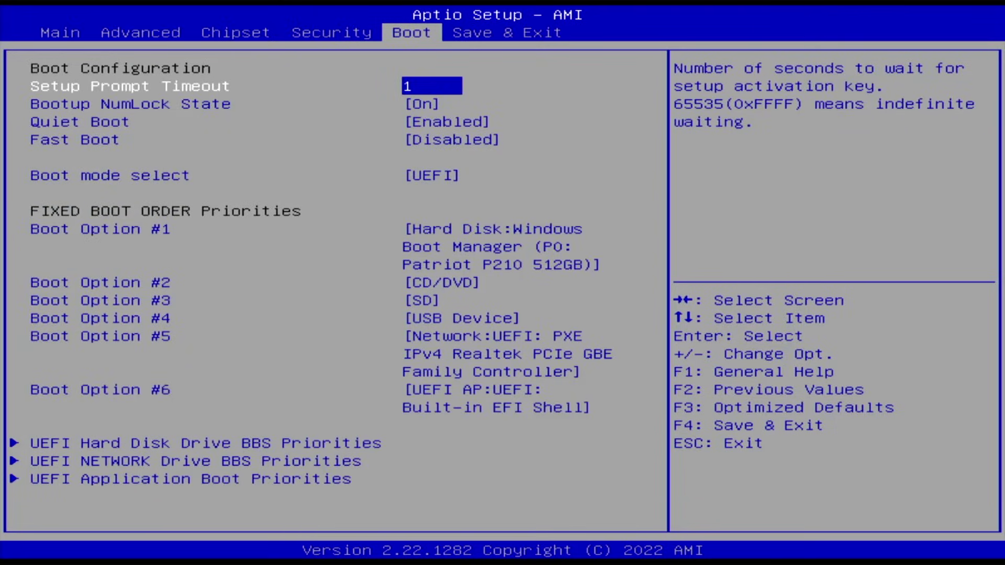
{"action": "key", "text": "Down"}
{"action": "key", "text": "Down"}
{"action": "key", "text": "Down"}
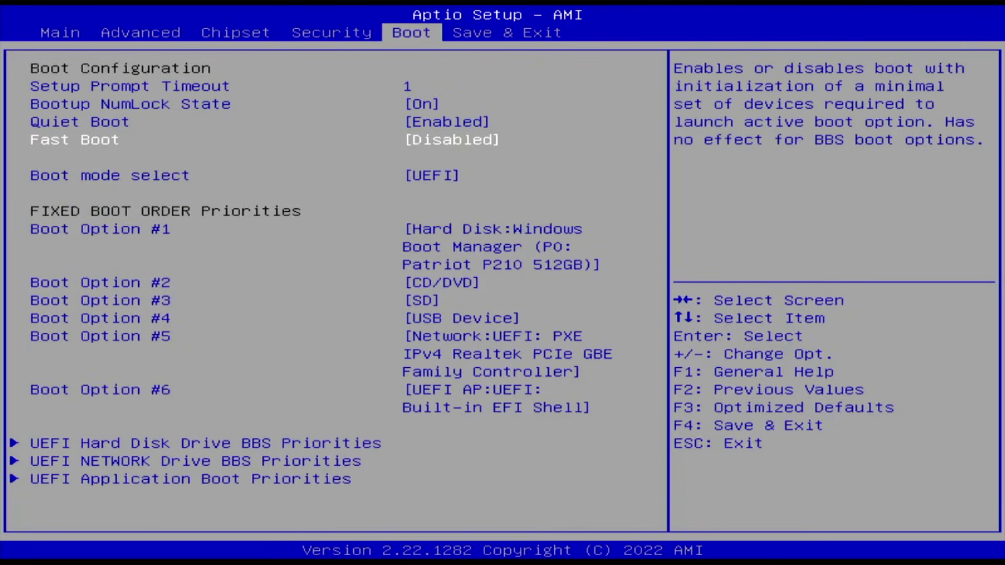
{"action": "key", "text": "Down"}
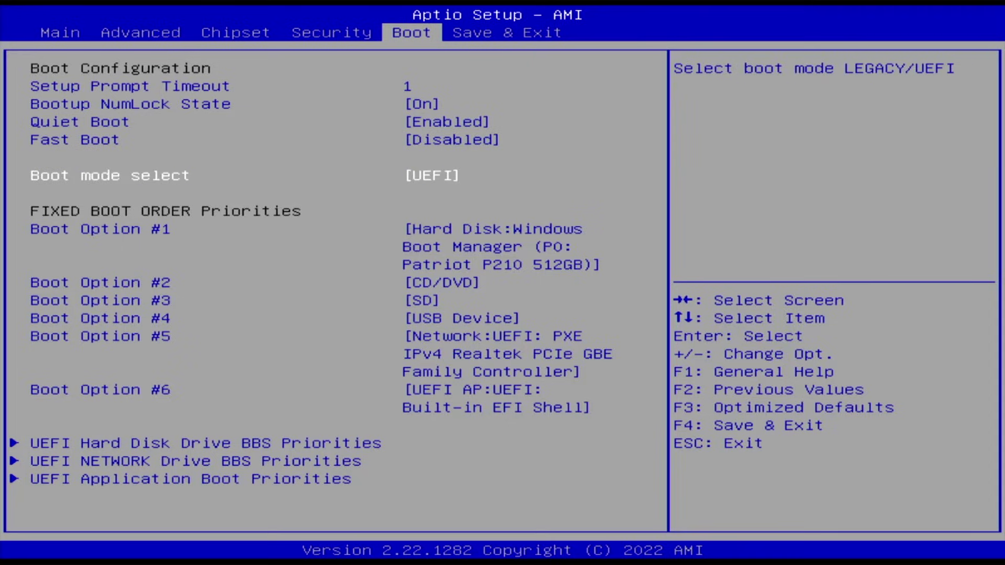
{"action": "key", "text": "Down"}
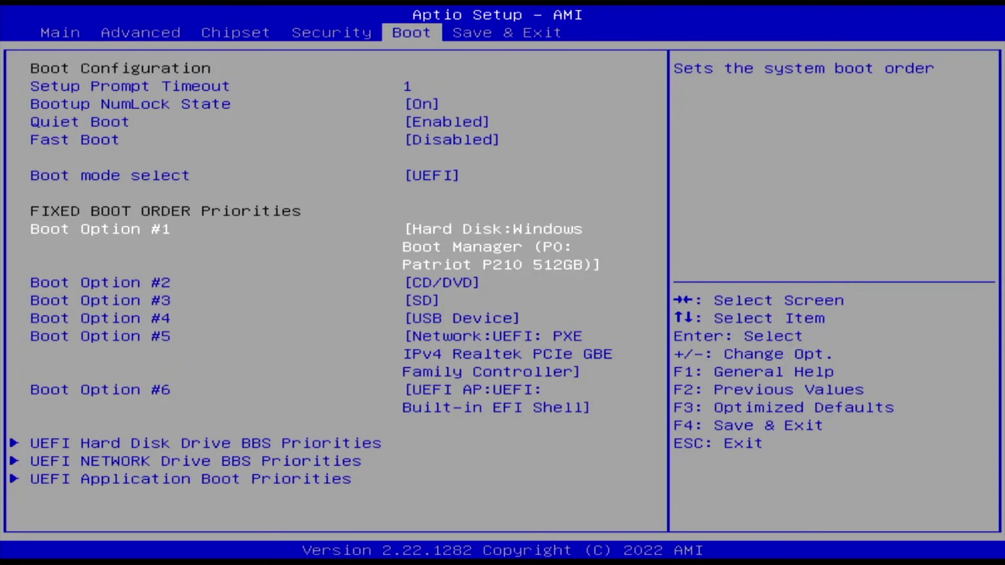
{"action": "key", "text": "Return"}
{"action": "key", "text": "Down"}
{"action": "key", "text": "Down"}
{"action": "key", "text": "Down"}
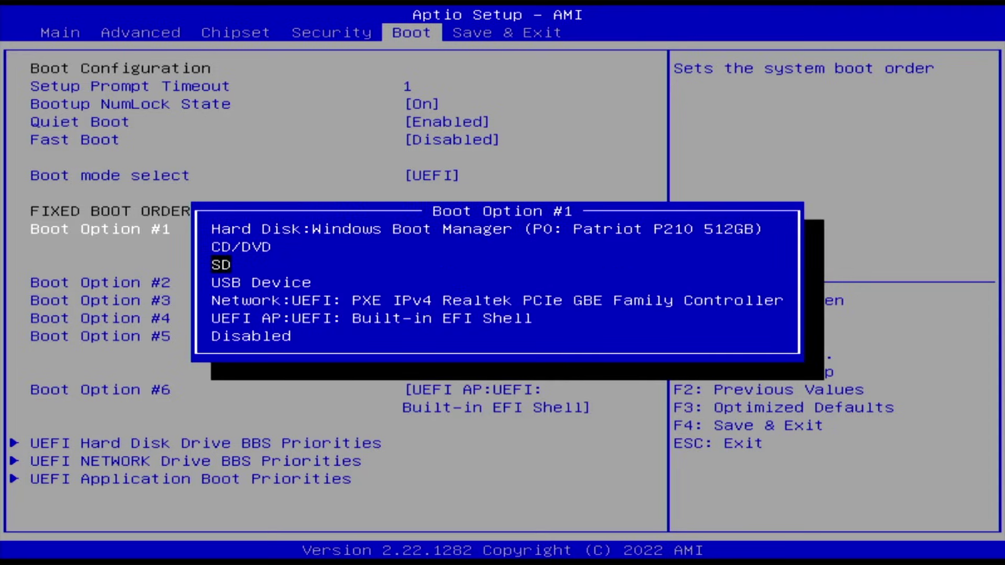
{"action": "key", "text": "Return"}
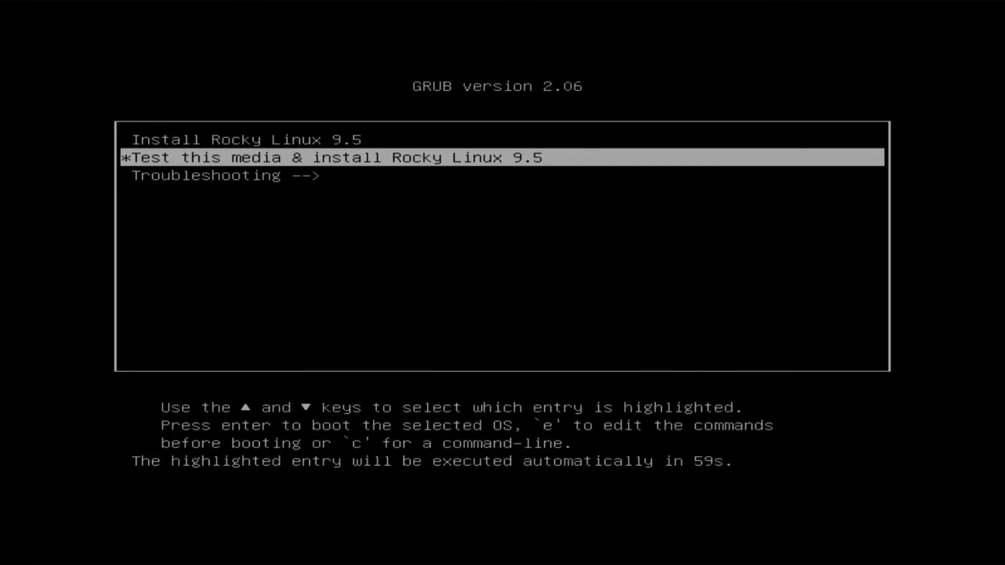
- Stop the GRUB countdown and boot the Install Rocky Linux 9.5 entry
{"action": "key", "text": "Return"}
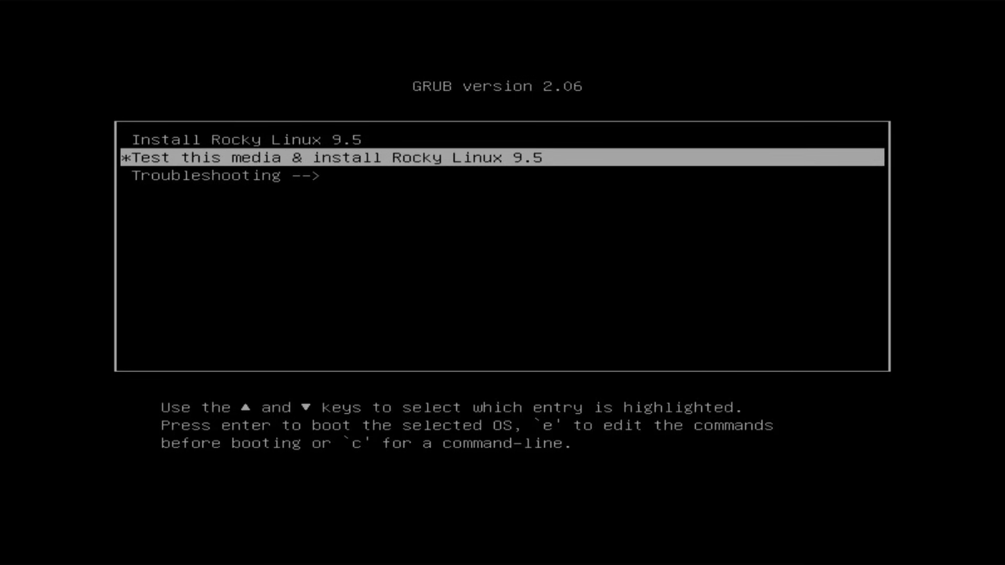
{"action": "key", "text": "Up"}
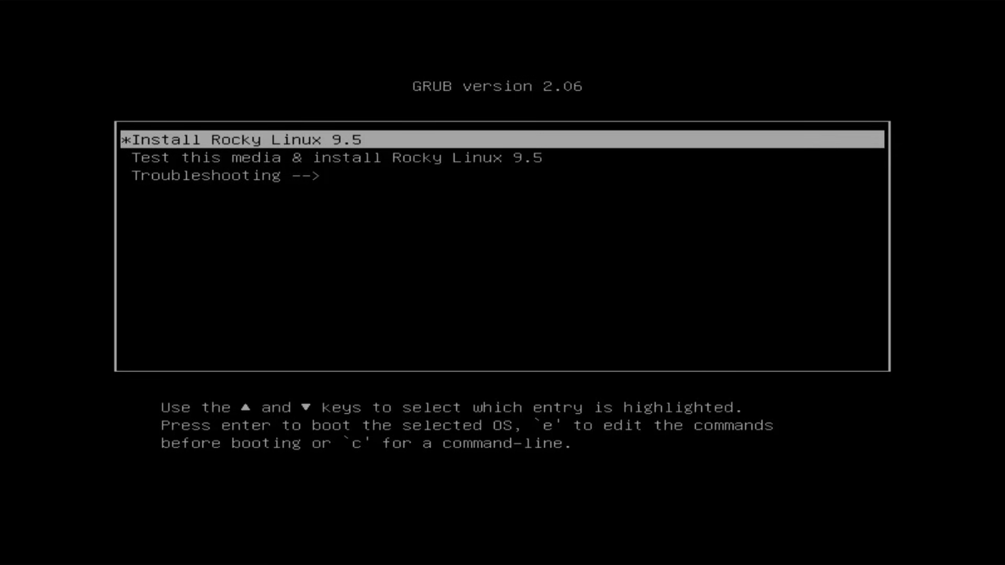
{"action": "key", "text": "Return"}
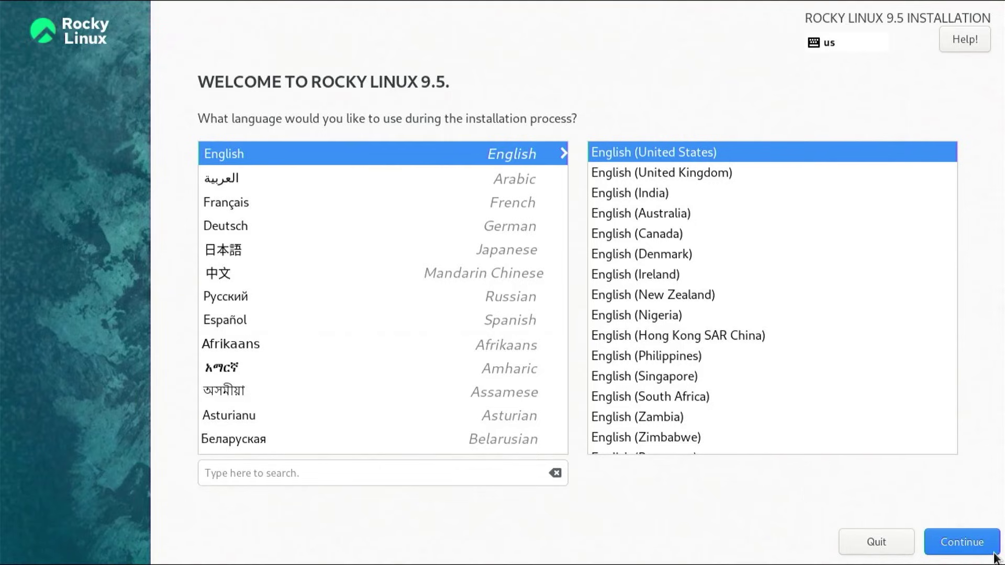
- Continue with English (United States) as the installation language
{"action": "left_click", "coordinate": [965, 551]}
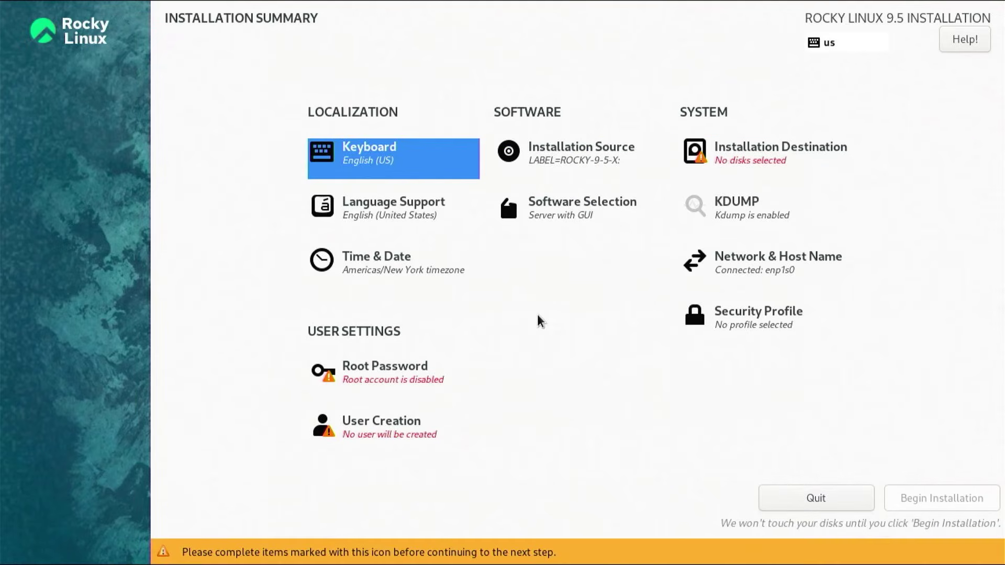
{"action": "left_click", "coordinate": [420, 275]}
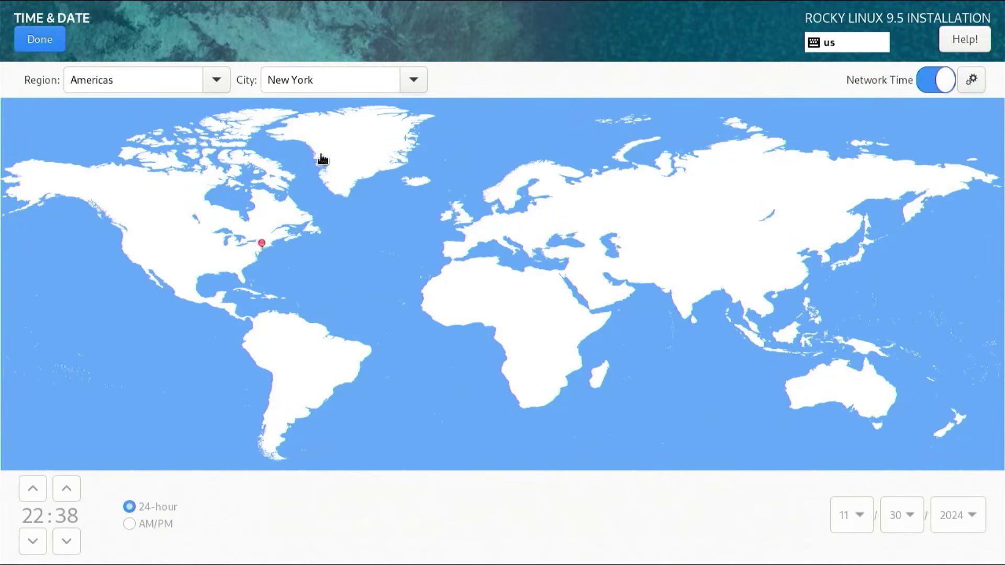
{"action": "left_click", "coordinate": [38, 40]}
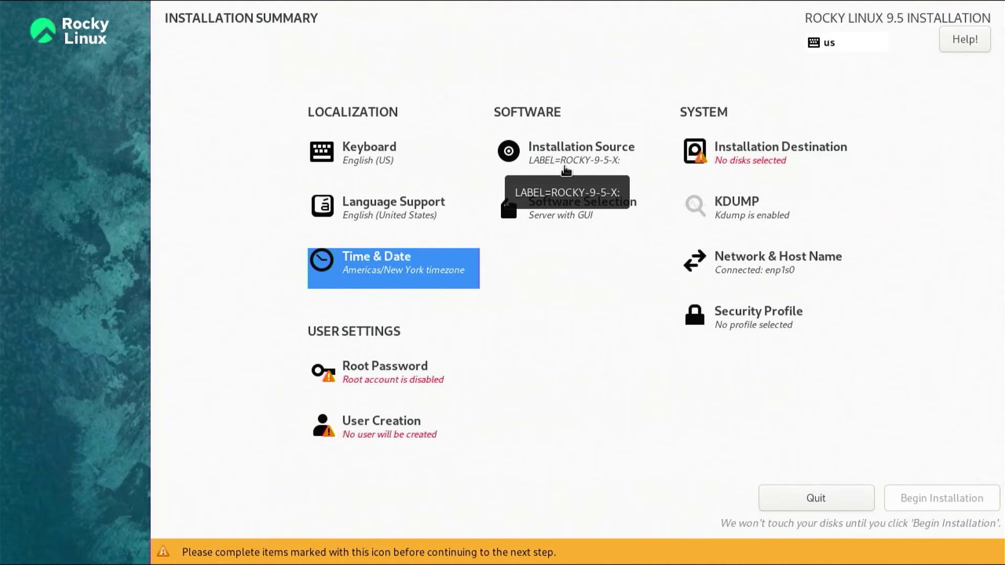
- Select Workstation with GNOME, Internet, Office, Remote Desktop, Console Internet, Graphical Administration and Security add-ons
{"action": "left_click", "coordinate": [573, 219]}
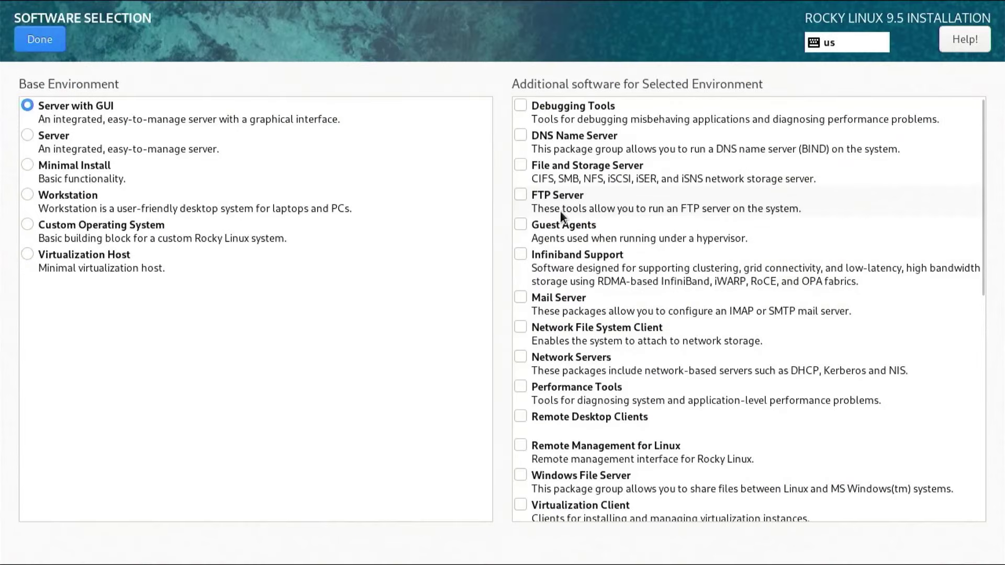
{"action": "left_click", "coordinate": [29, 196]}
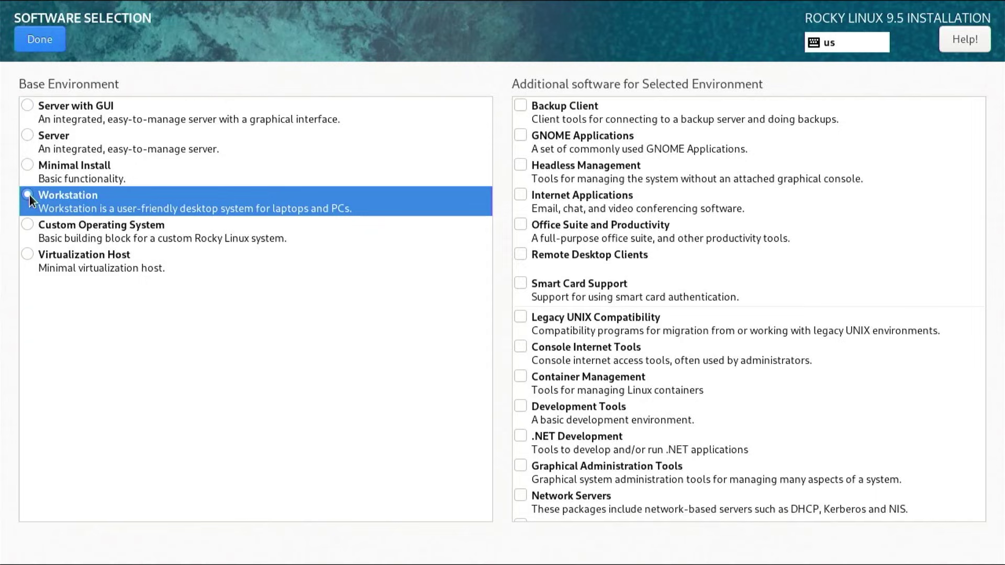
{"action": "left_click", "coordinate": [520, 137]}
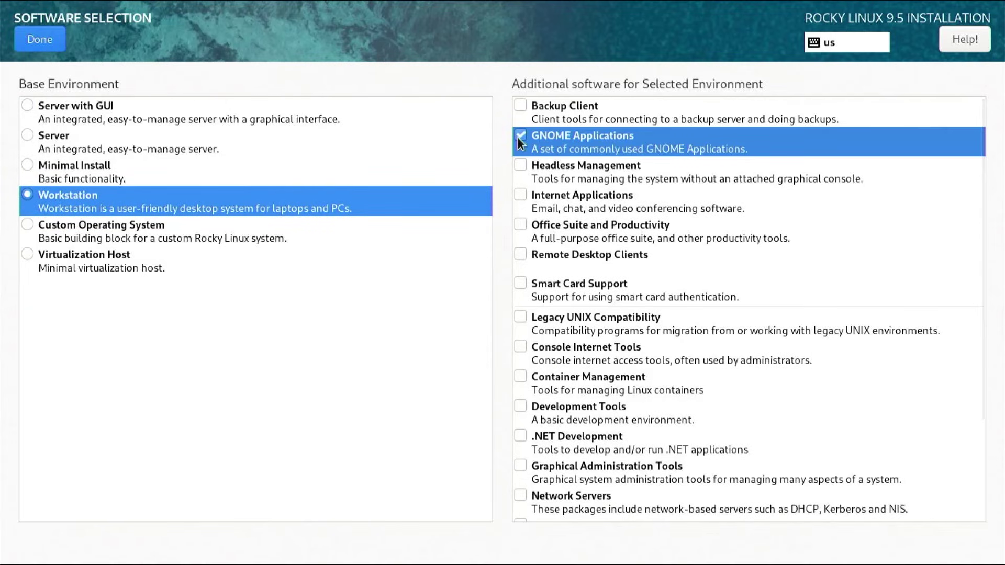
{"action": "left_click", "coordinate": [521, 194]}
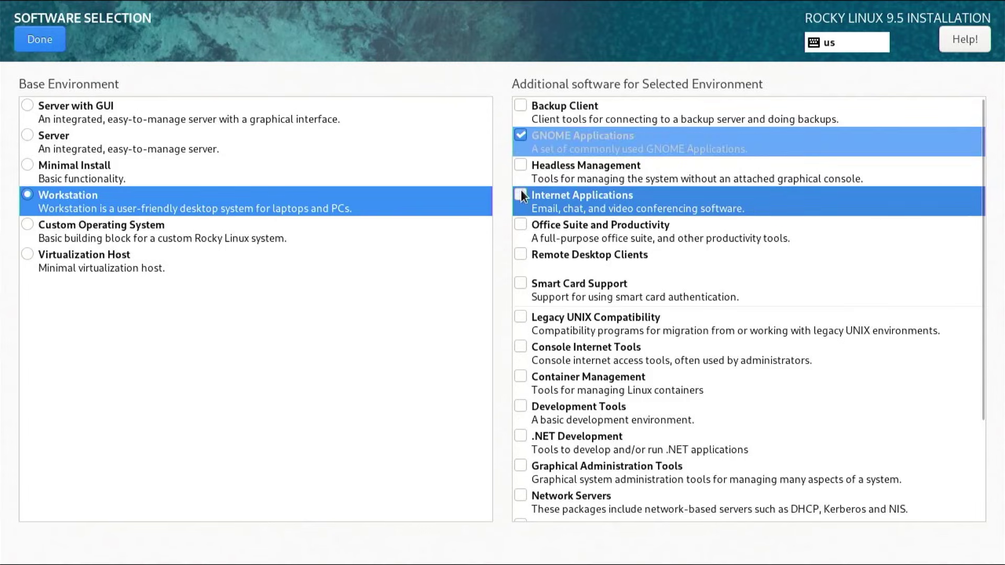
{"action": "left_click", "coordinate": [522, 224]}
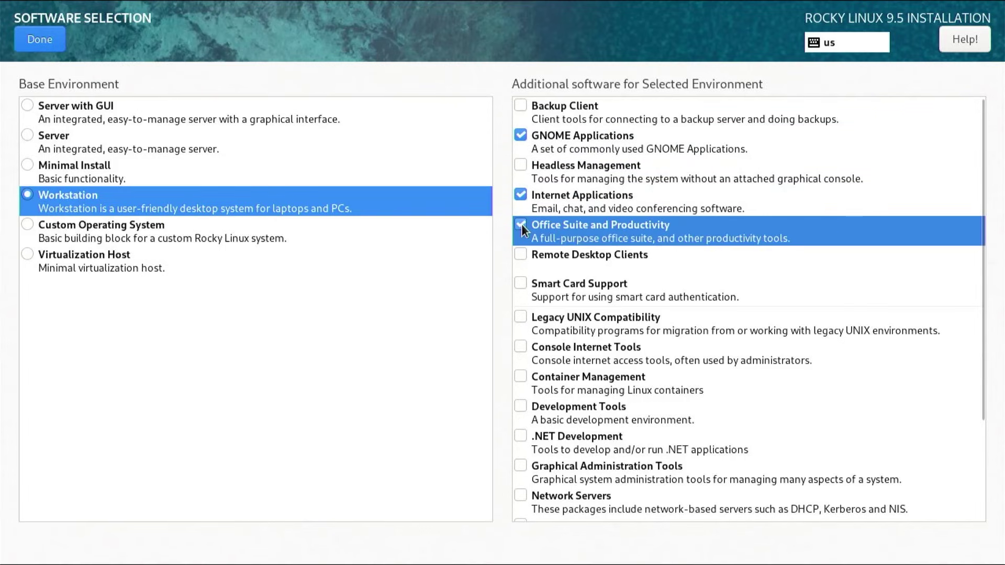
{"action": "left_click", "coordinate": [521, 254]}
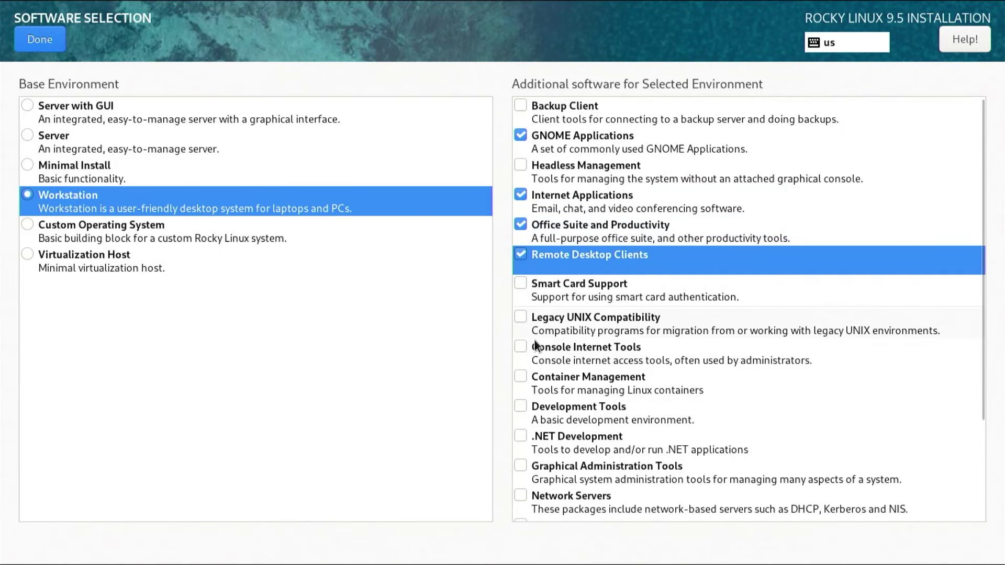
{"action": "left_click", "coordinate": [518, 348]}
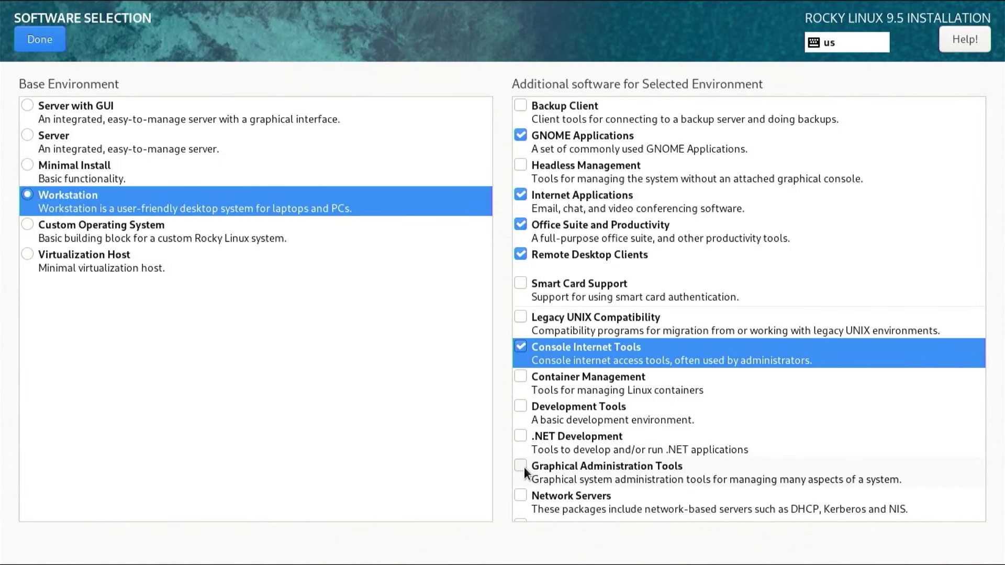
{"action": "left_click", "coordinate": [520, 466]}
{"action": "scroll", "coordinate": [557, 457], "scroll_direction": "down", "scroll_amount": 5}
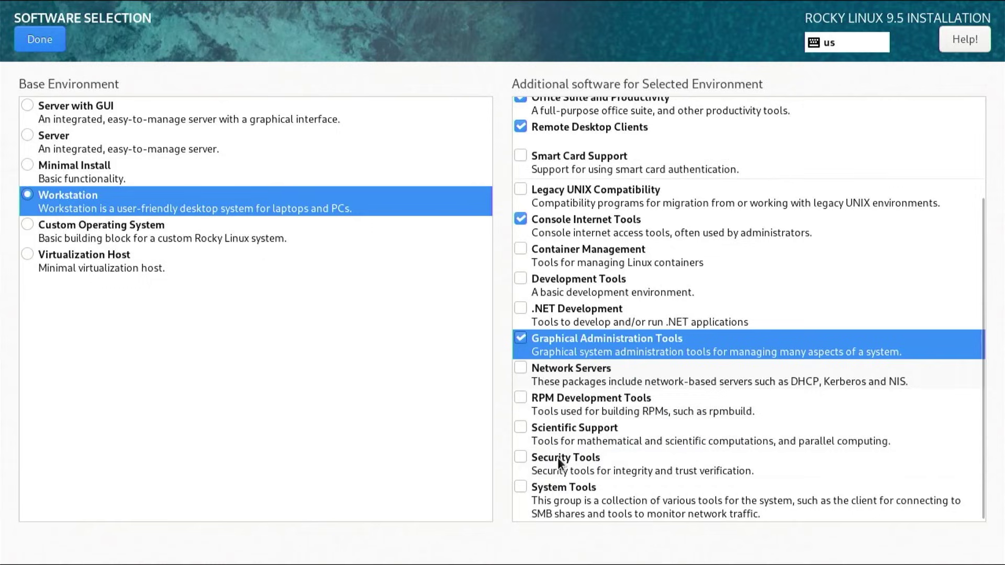
{"action": "left_click", "coordinate": [524, 459]}
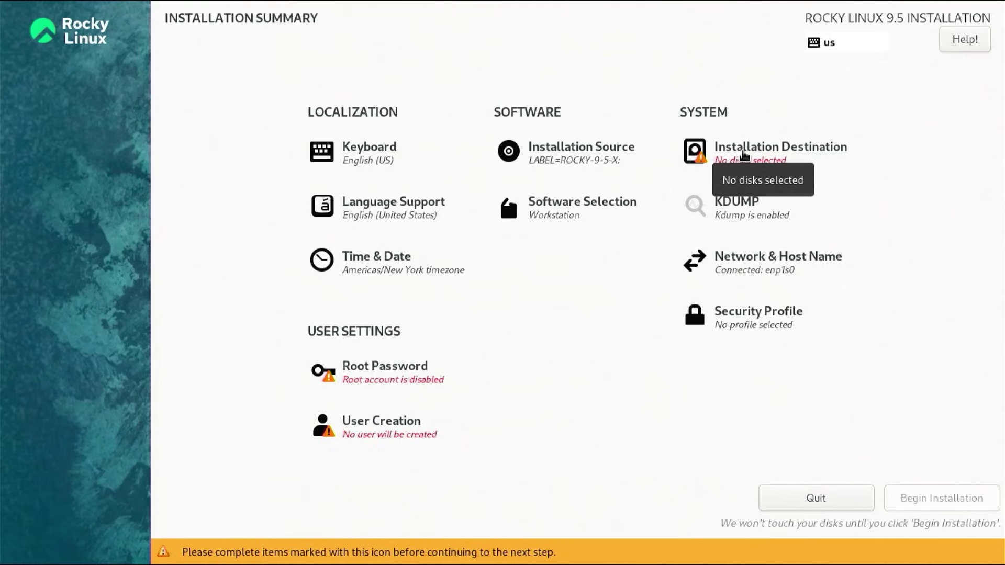
- Select the 476.94 GiB sda disk with Custom storage configuration and proceed to manual partitioning
{"action": "left_click", "coordinate": [744, 155]}
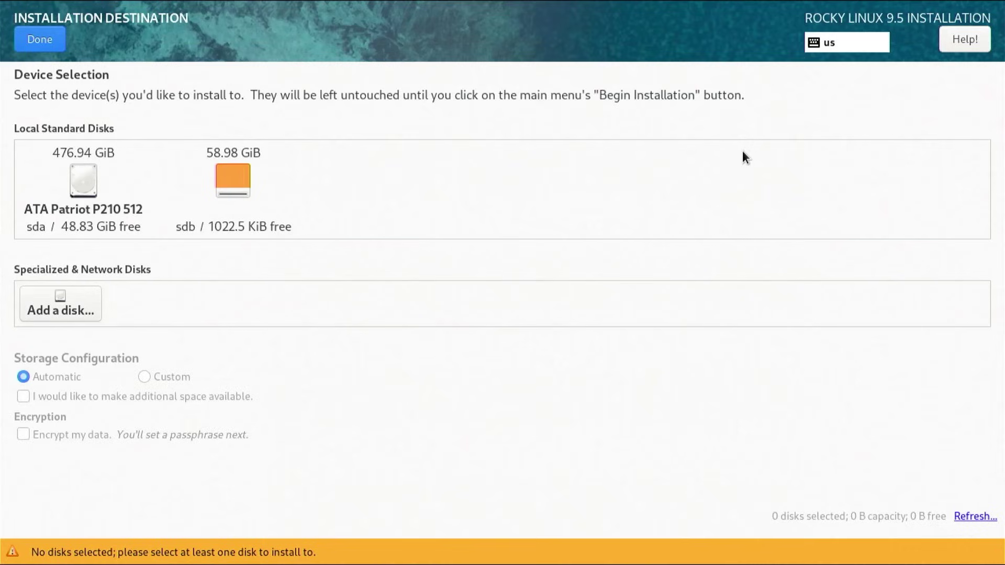
{"action": "left_click", "coordinate": [89, 186]}
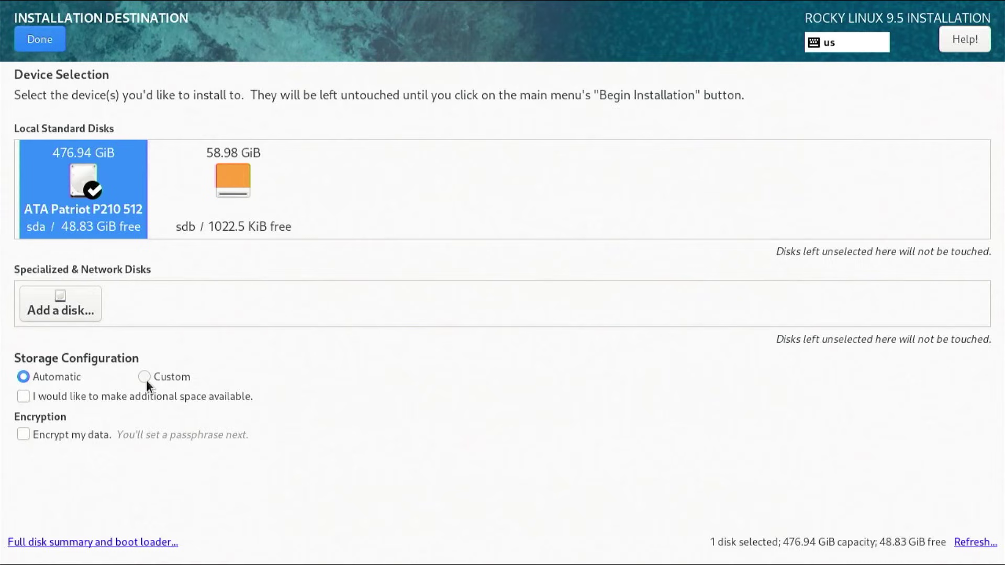
{"action": "left_click", "coordinate": [145, 376]}
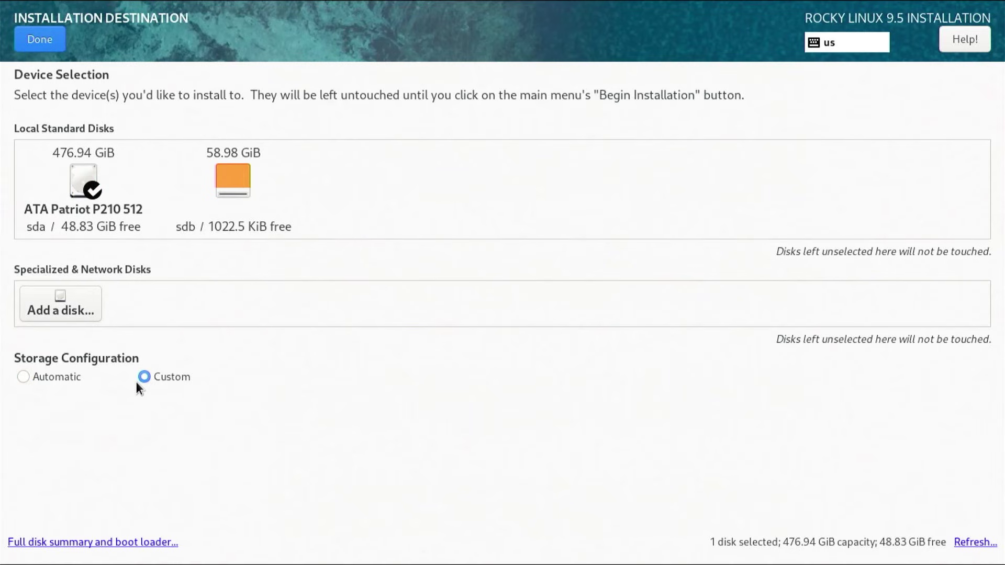
{"action": "left_click", "coordinate": [37, 39]}
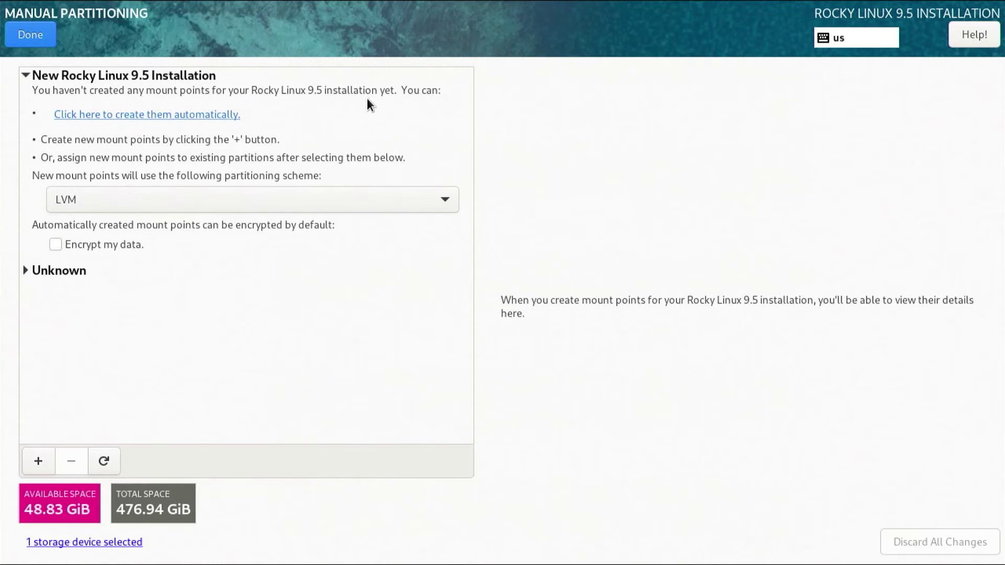
- Auto-generate the /, /boot, swap and /boot/efi mount points, then inspect the 100 MiB /boot/efi entry
{"action": "left_click", "coordinate": [140, 116]}
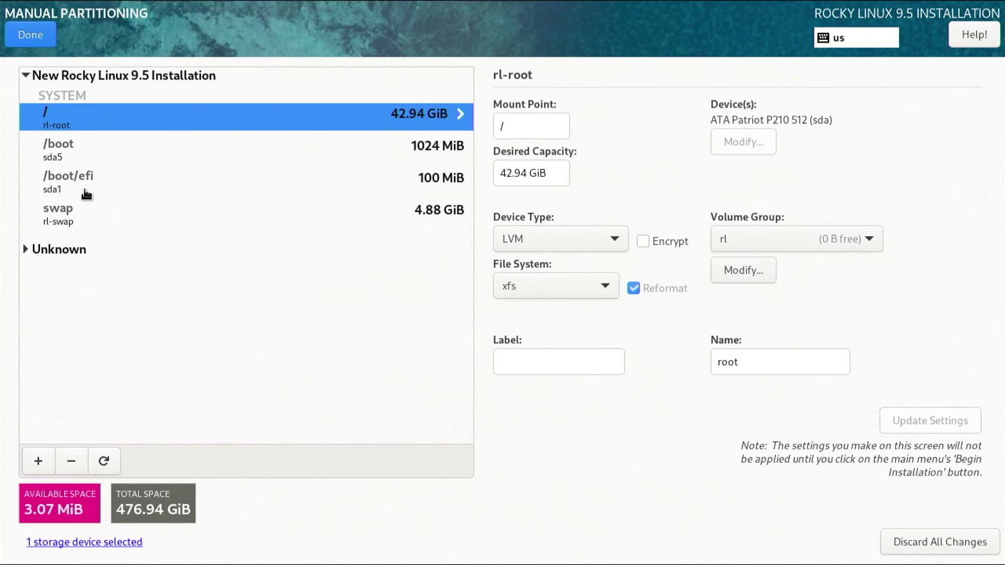
{"action": "left_click", "coordinate": [86, 195]}
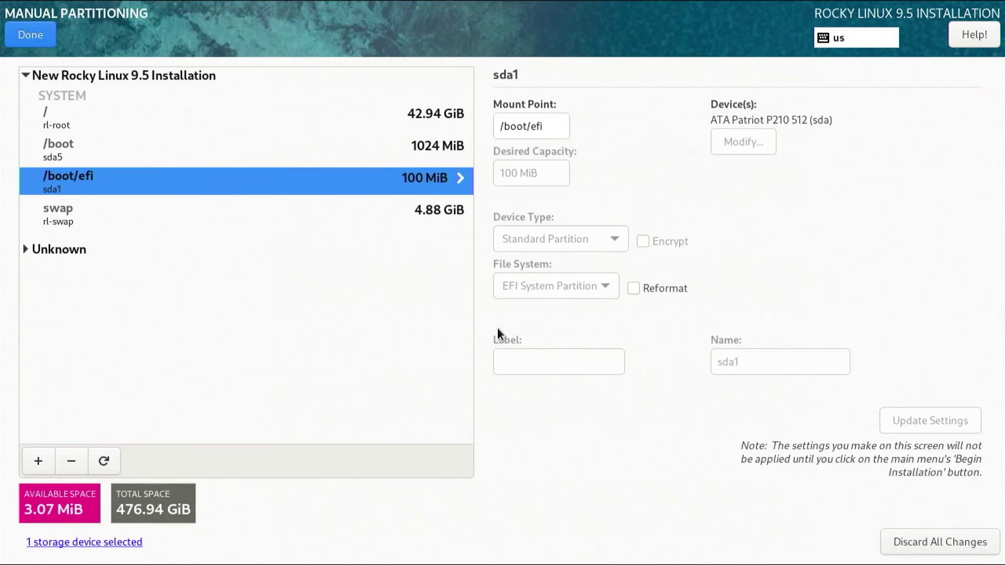
- Reset all partitioning changes back to 48.83 GiB free, keeping LVM as the scheme
{"action": "left_click", "coordinate": [969, 539]}
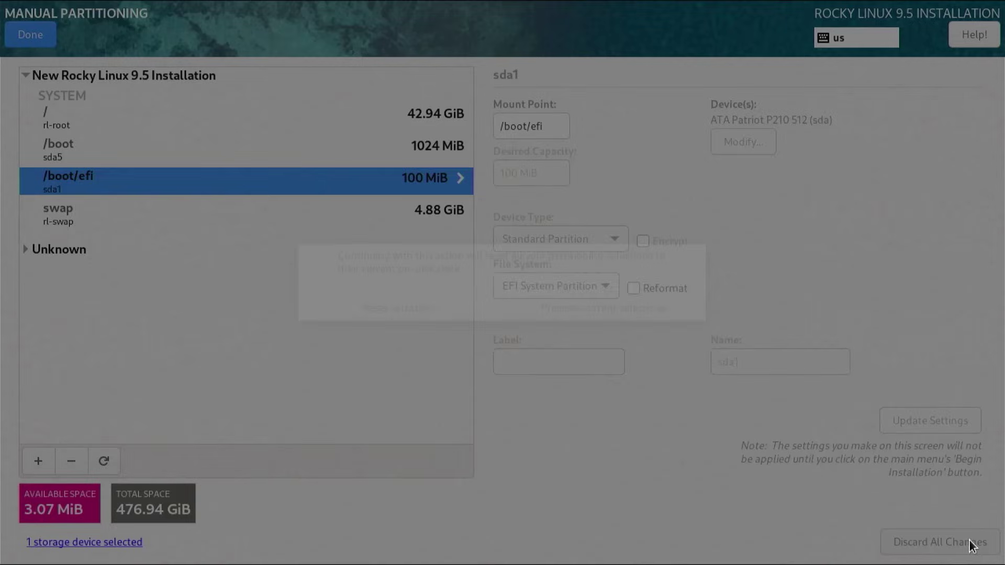
{"action": "left_click", "coordinate": [435, 308]}
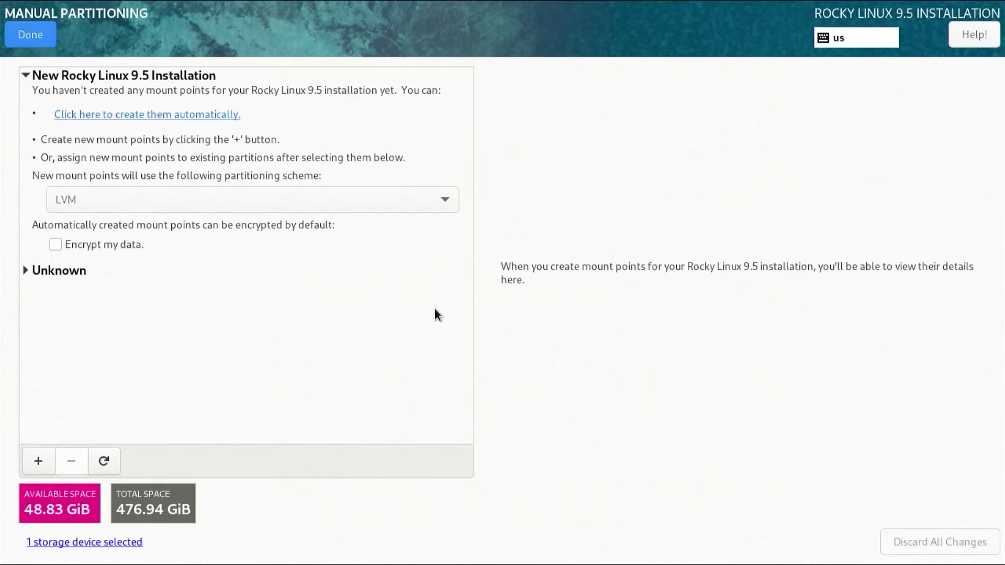
{"action": "left_click", "coordinate": [335, 199]}
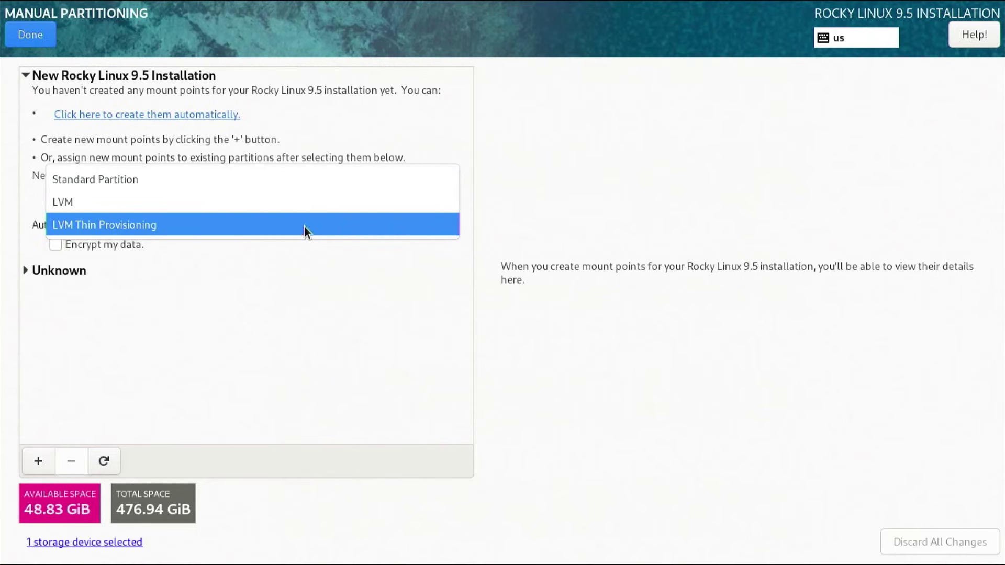
{"action": "left_click", "coordinate": [292, 203]}
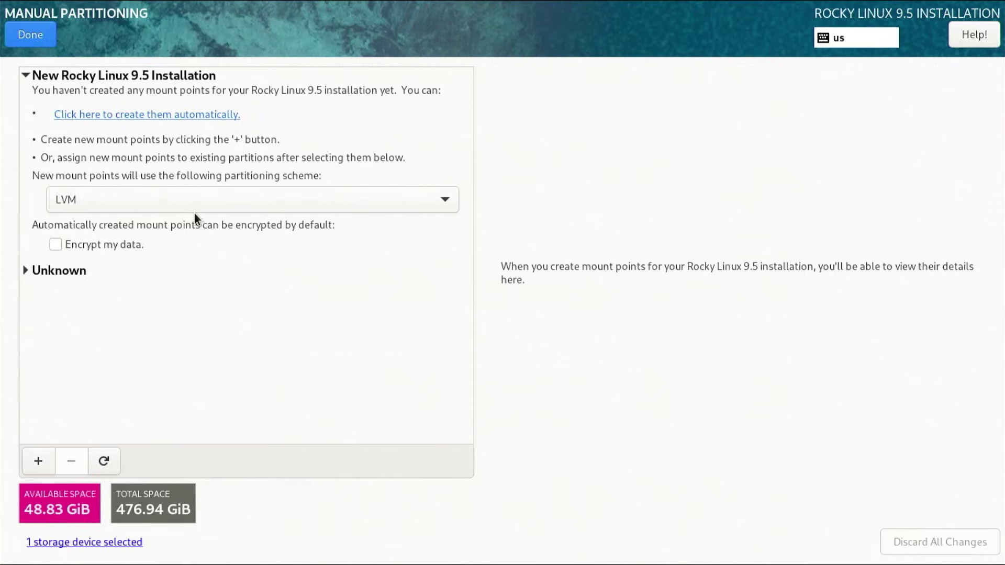
- Add a 1024MiB /boot mount point and format it as ext4
{"action": "left_click", "coordinate": [38, 467]}
{"action": "type", "text": "/boo"}
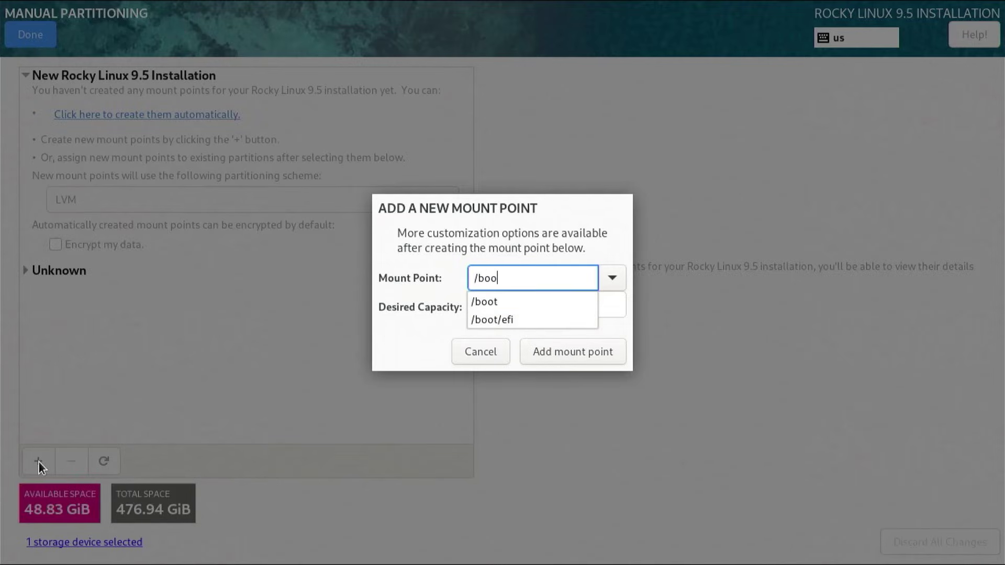
{"action": "type", "text": "t"}
{"action": "key", "text": "Tab"}
{"action": "key", "text": "Tab"}
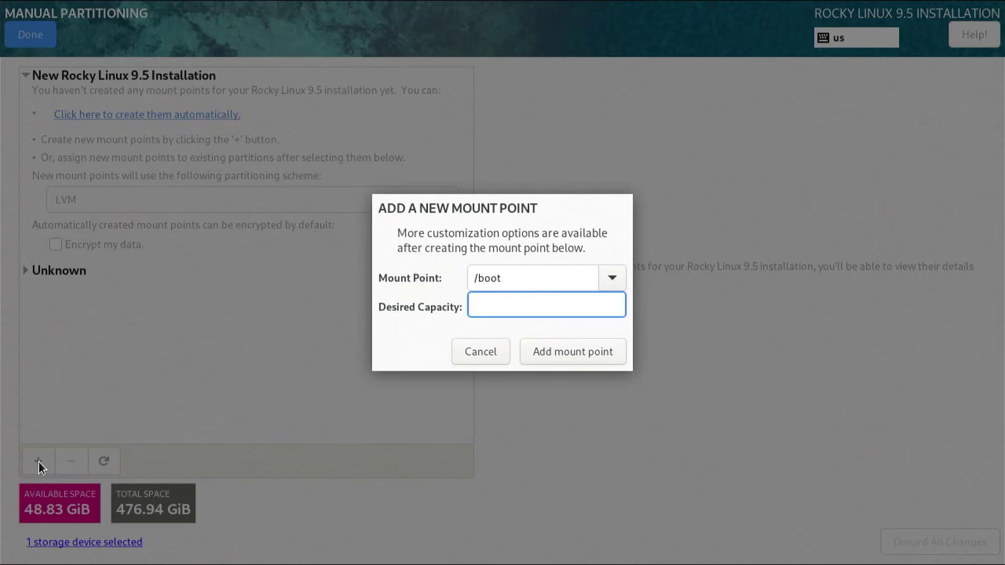
{"action": "type", "text": "1024MiB"}
{"action": "left_click", "coordinate": [618, 349]}
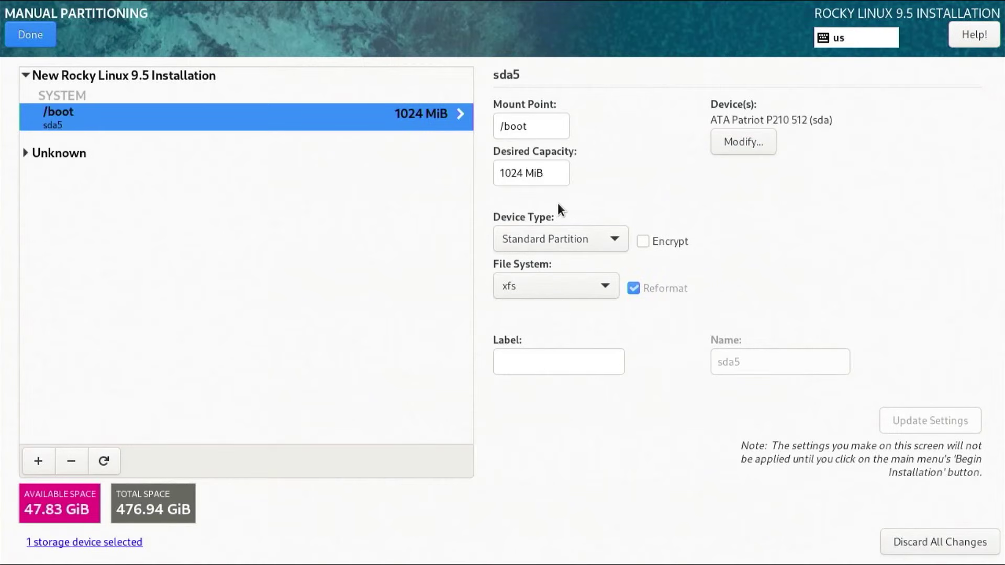
{"action": "left_click", "coordinate": [563, 290]}
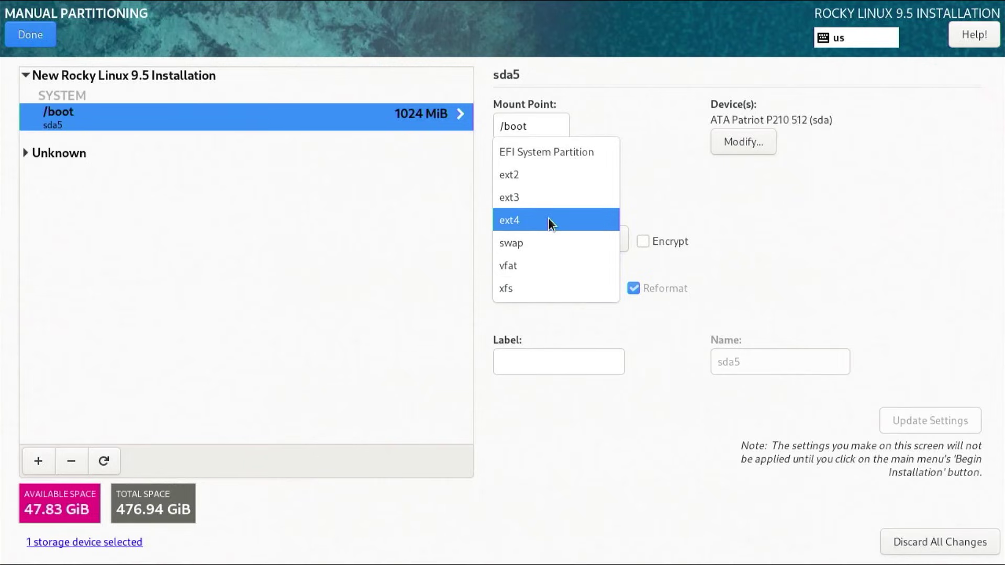
{"action": "left_click", "coordinate": [548, 219]}
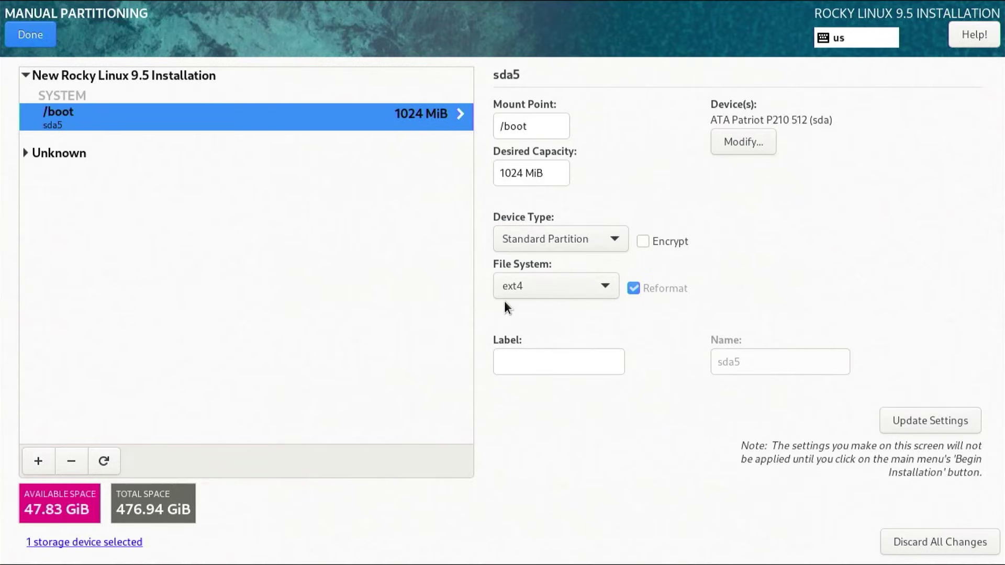
- Add a 512MiB /boot/efi mount point
{"action": "left_click", "coordinate": [38, 462]}
{"action": "type", "text": "/boot"}
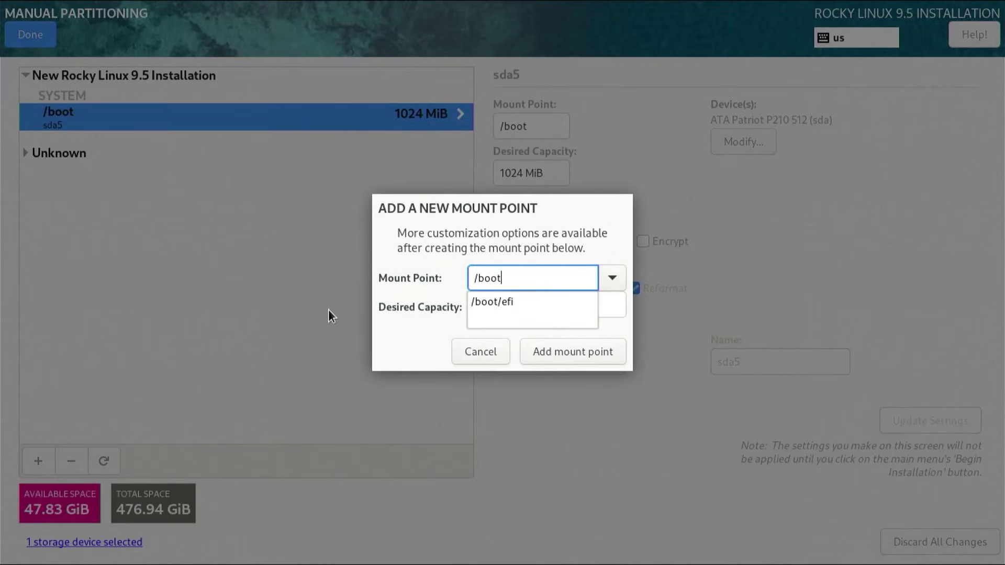
{"action": "type", "text": "/efi"}
{"action": "key", "text": "Tab"}
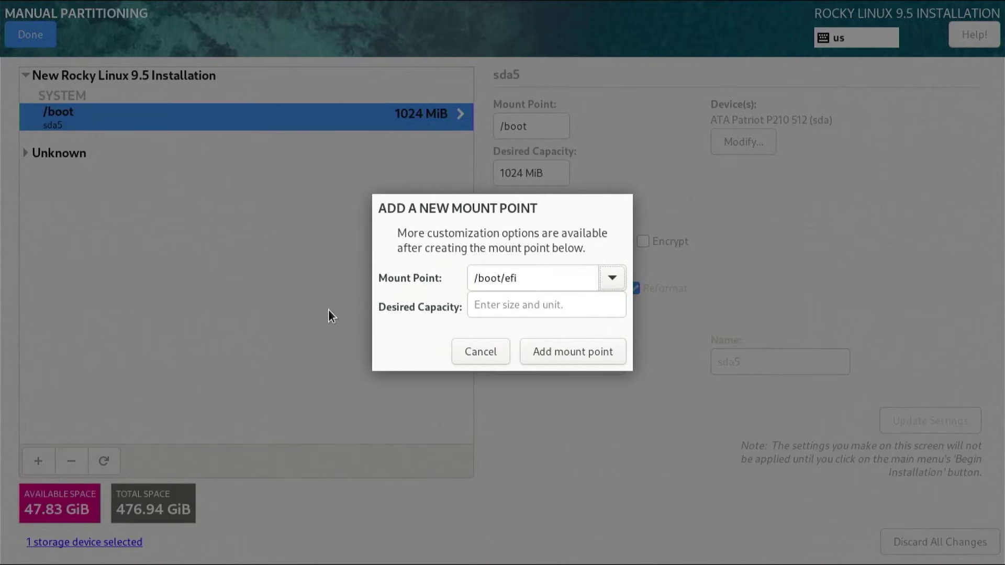
{"action": "key", "text": "Tab"}
{"action": "type", "text": "512MiB"}
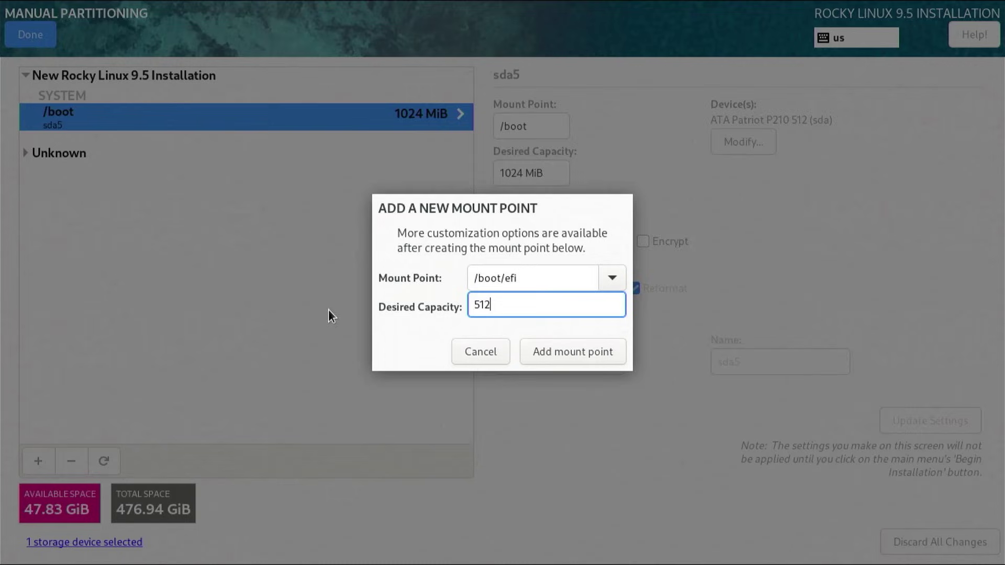
{"action": "key", "text": "Tab"}
{"action": "key", "text": "Tab"}
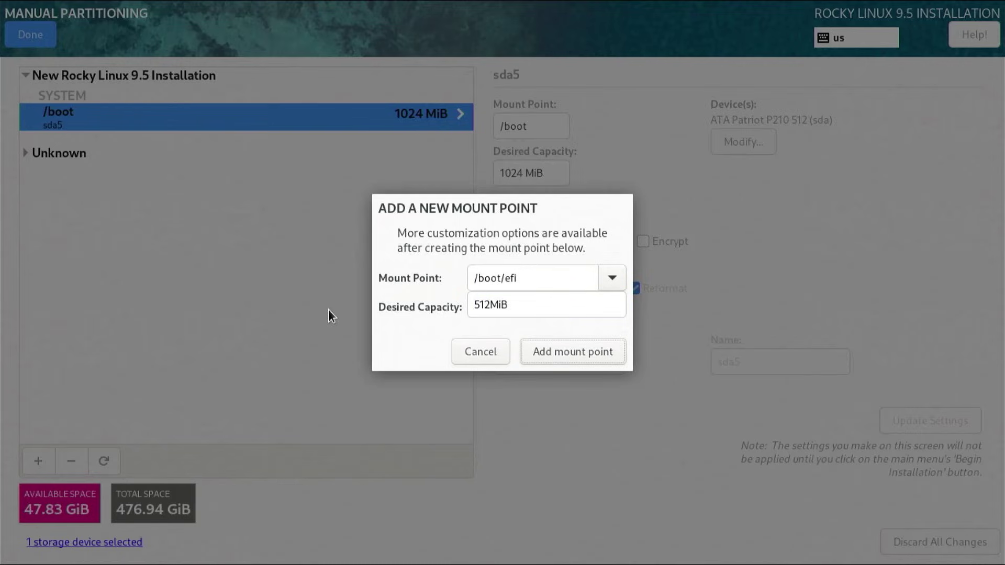
{"action": "key", "text": "Return"}
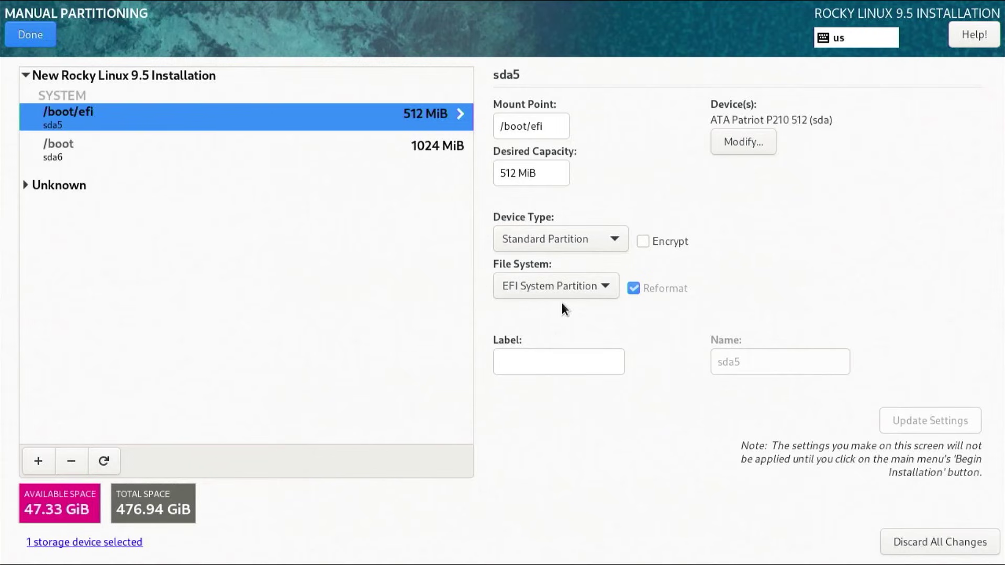
- Add an 8GiB swap mount point
{"action": "left_click", "coordinate": [39, 461]}
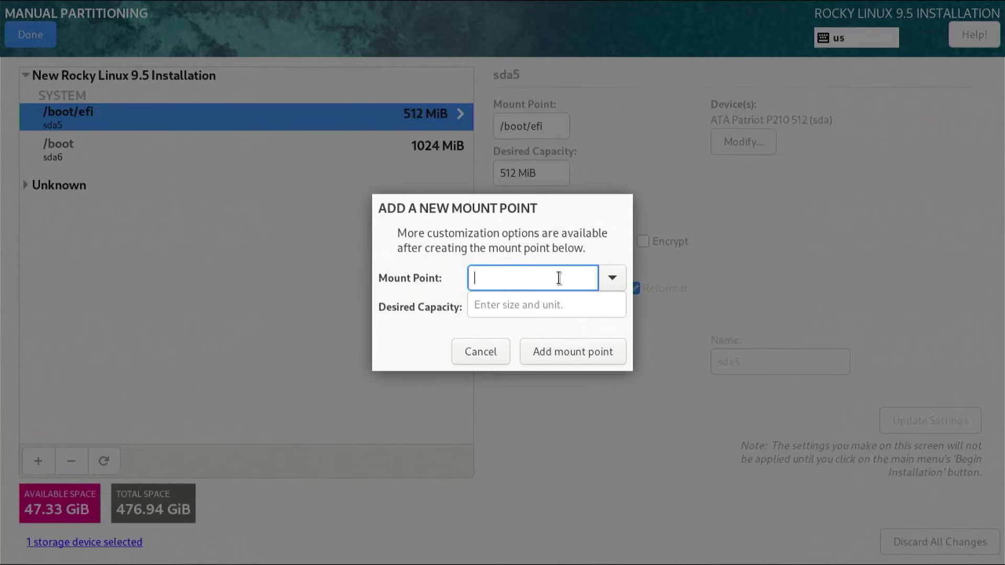
{"action": "type", "text": "swa"}
{"action": "left_click", "coordinate": [494, 307]}
{"action": "left_click", "coordinate": [493, 303]}
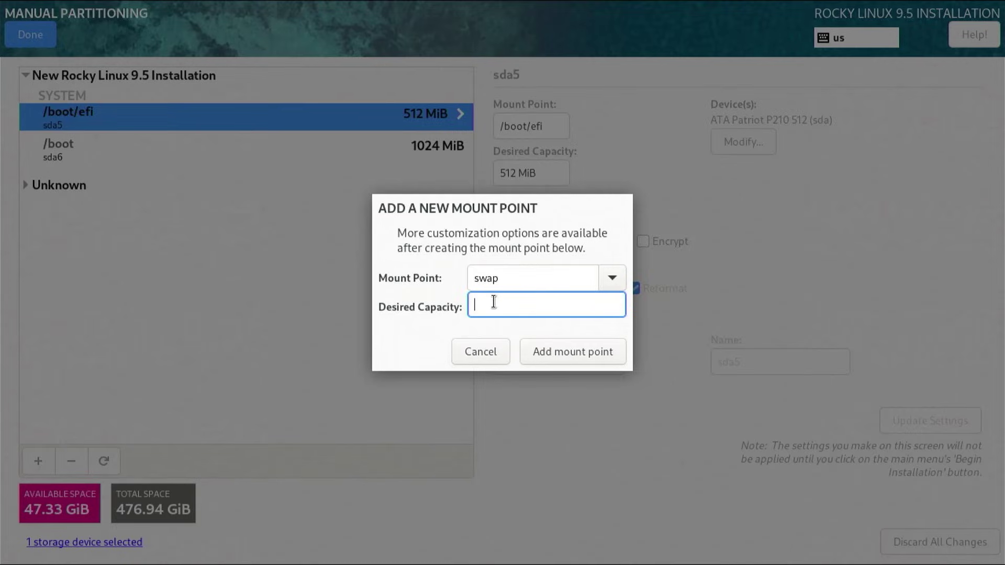
{"action": "type", "text": "8GiB"}
{"action": "left_click", "coordinate": [561, 359]}
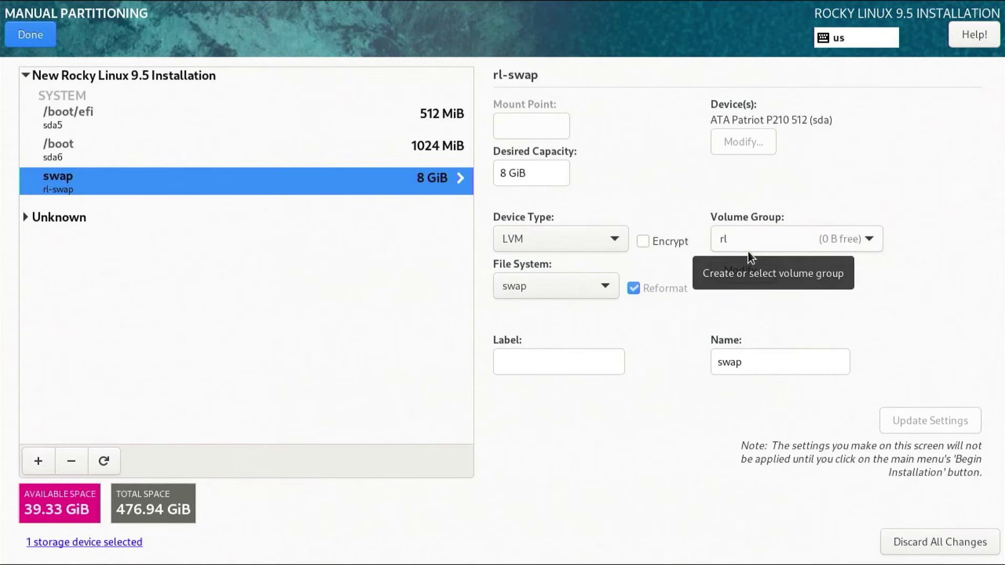
- Add the / mount point with no capacity given, so it fills the remaining 39.33 GiB
{"action": "left_click", "coordinate": [38, 462]}
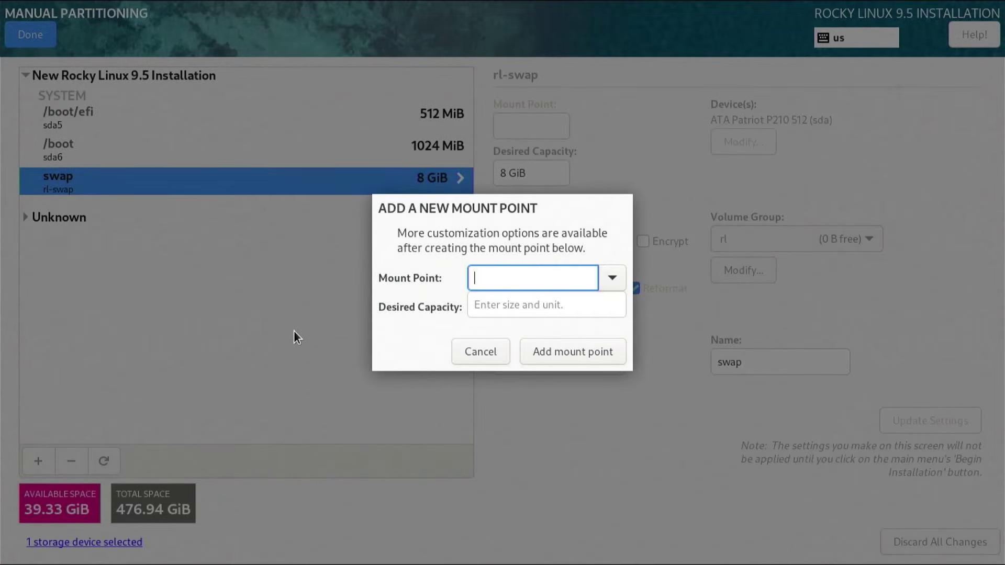
{"action": "type", "text": "/"}
{"action": "left_click", "coordinate": [494, 303]}
{"action": "left_click", "coordinate": [494, 304]}
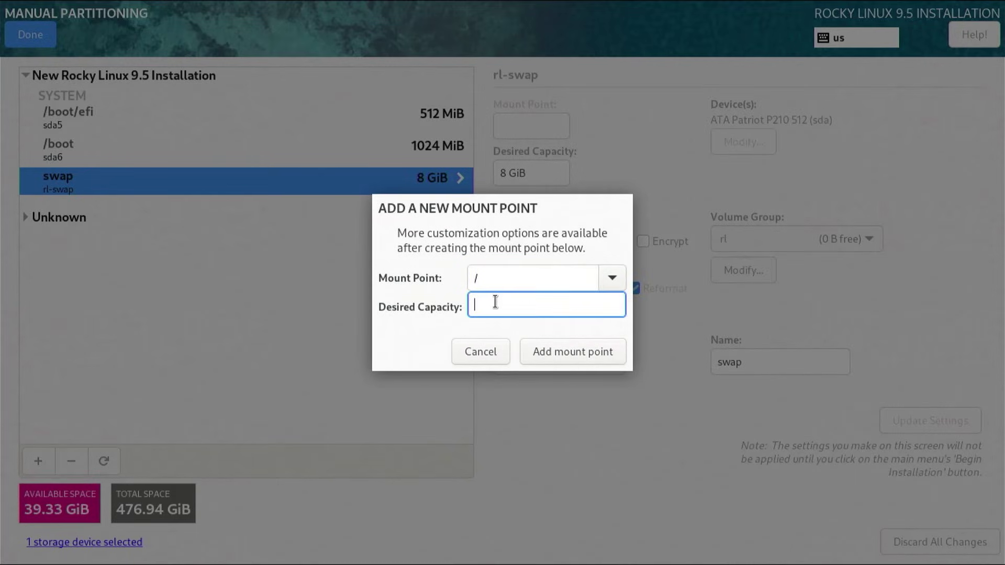
{"action": "left_click", "coordinate": [556, 356]}
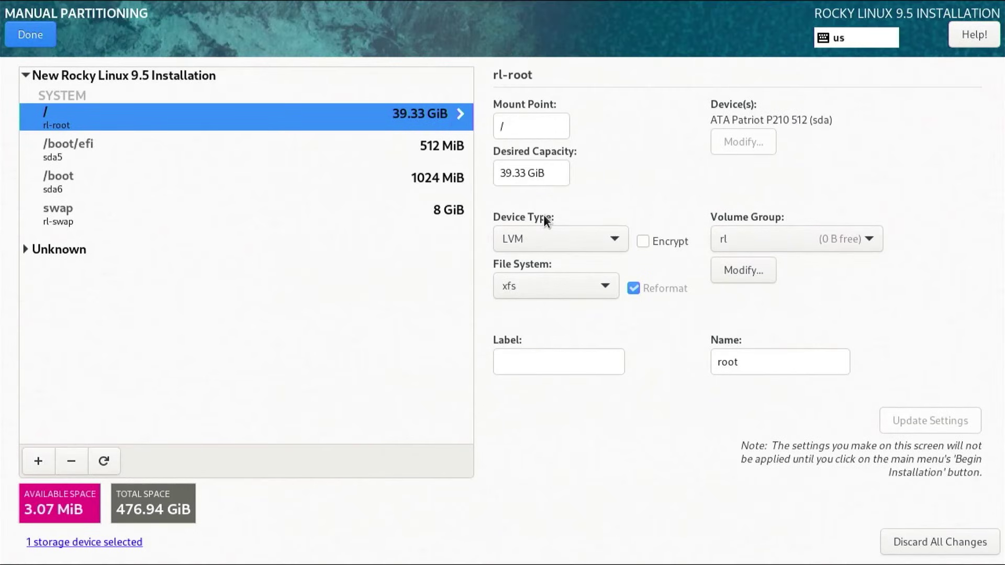
- Change the / file system to ext4 and accept the summary of partitioning changes
{"action": "left_click", "coordinate": [555, 291]}
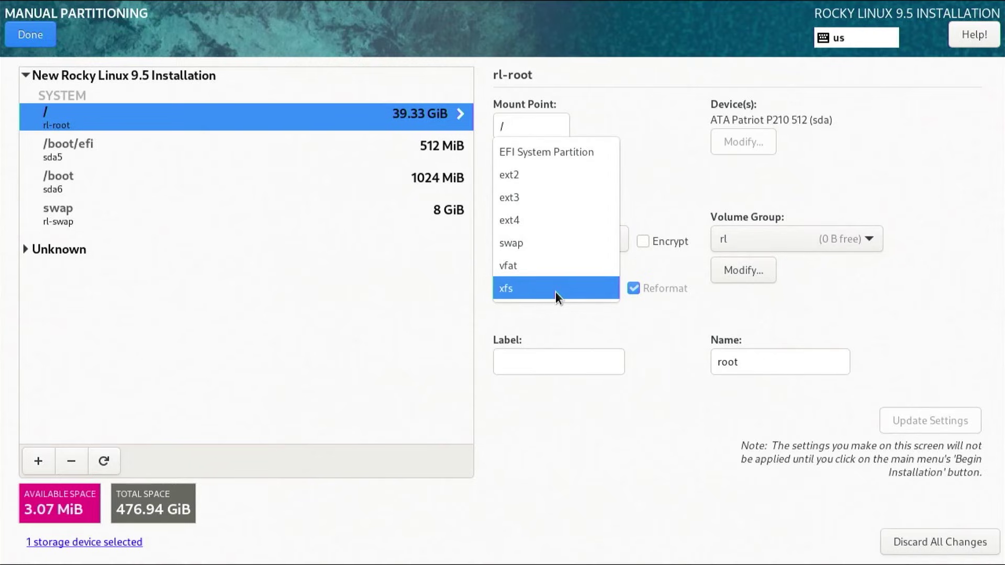
{"action": "left_click", "coordinate": [545, 219]}
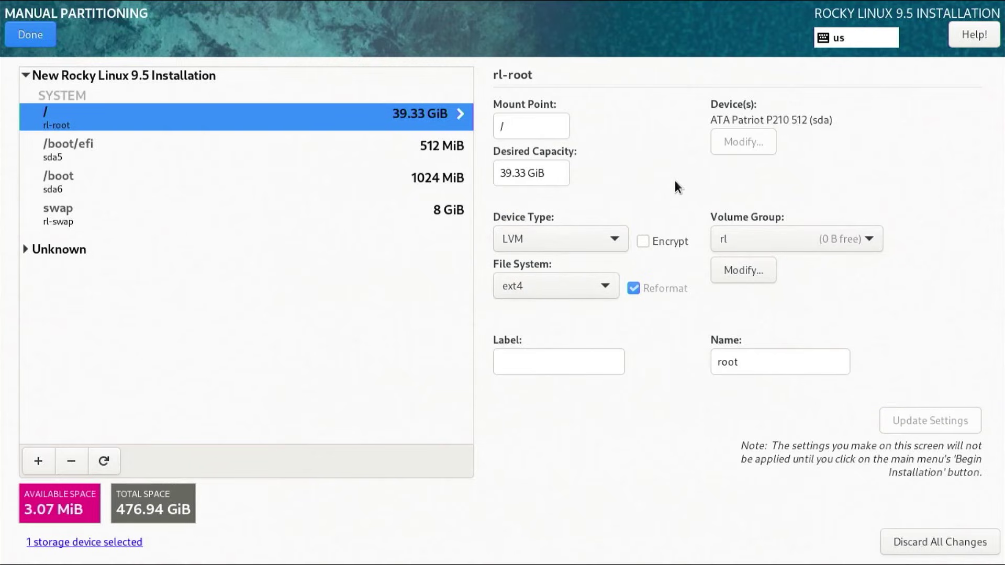
{"action": "left_click", "coordinate": [30, 36]}
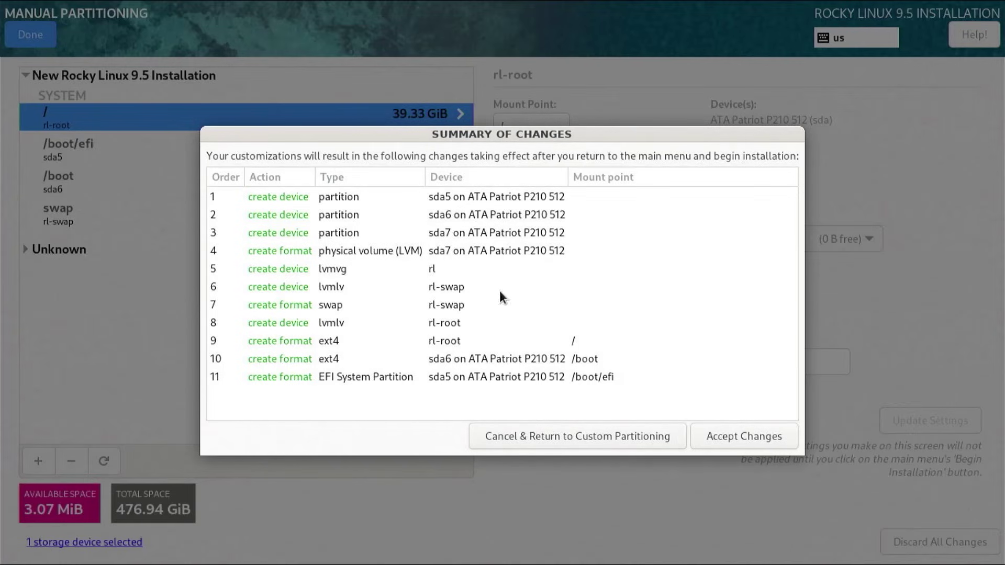
{"action": "left_click", "coordinate": [778, 437]}
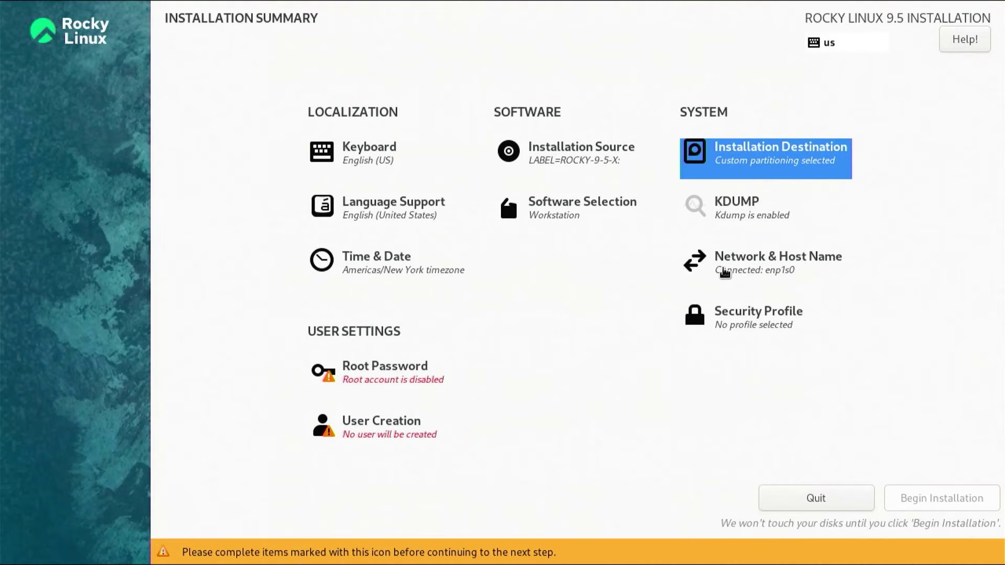
- Set the computer's host name to kmdtech-pc in the network settings
{"action": "left_click", "coordinate": [725, 272]}
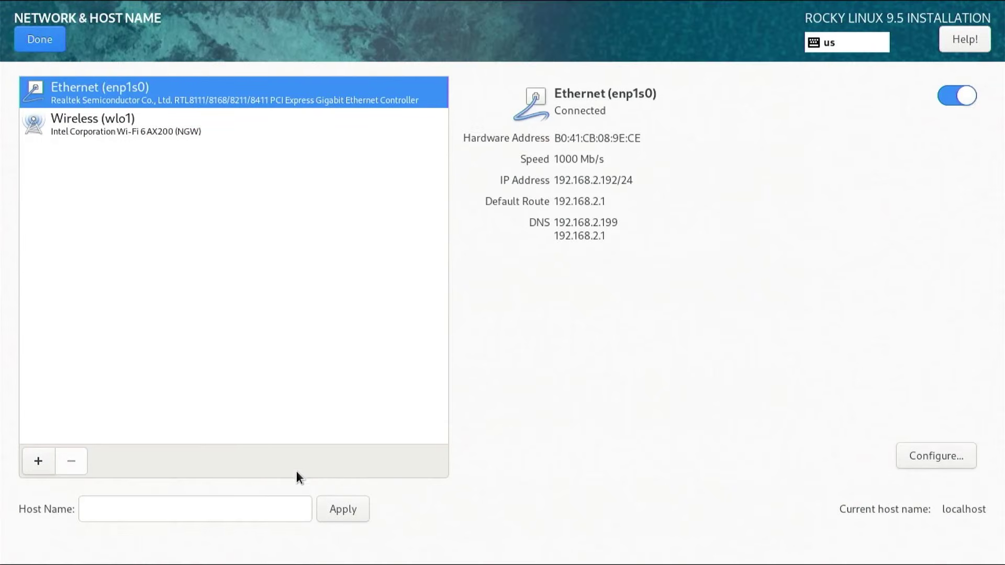
{"action": "left_click", "coordinate": [205, 511]}
{"action": "type", "text": "km"}
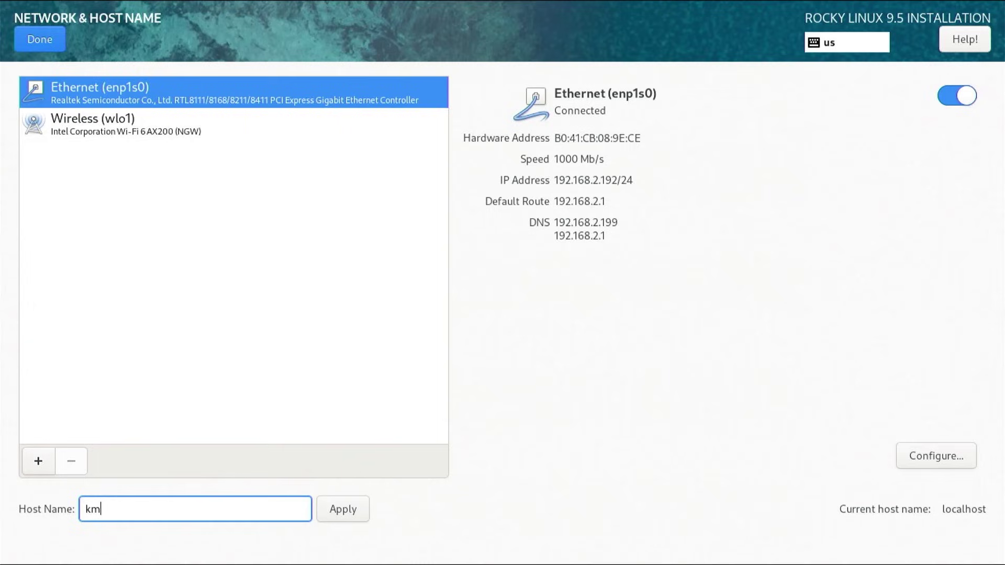
{"action": "type", "text": "dtech-pc"}
{"action": "left_click", "coordinate": [50, 40]}
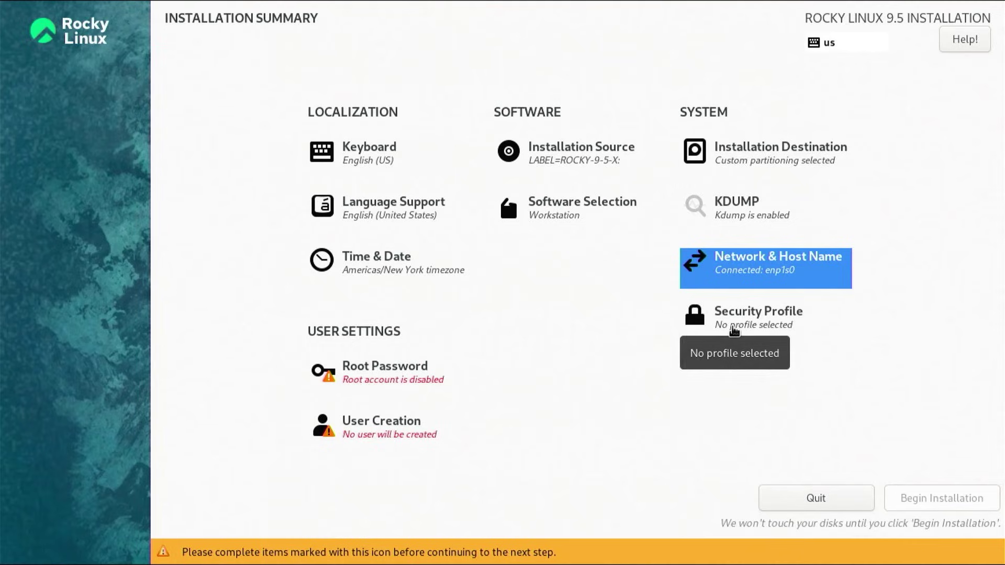
- Set the root password, entering it and its confirmation
{"action": "left_click", "coordinate": [366, 379]}
{"action": "type", "text": "abcdefghi"}
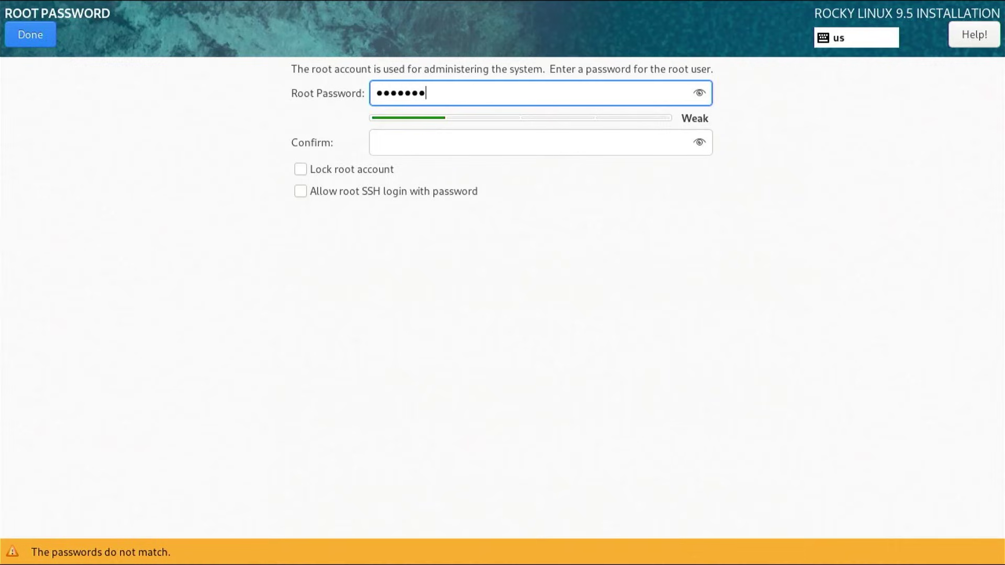
{"action": "key", "text": "Tab"}
{"action": "type", "text": "abcdefgh"}
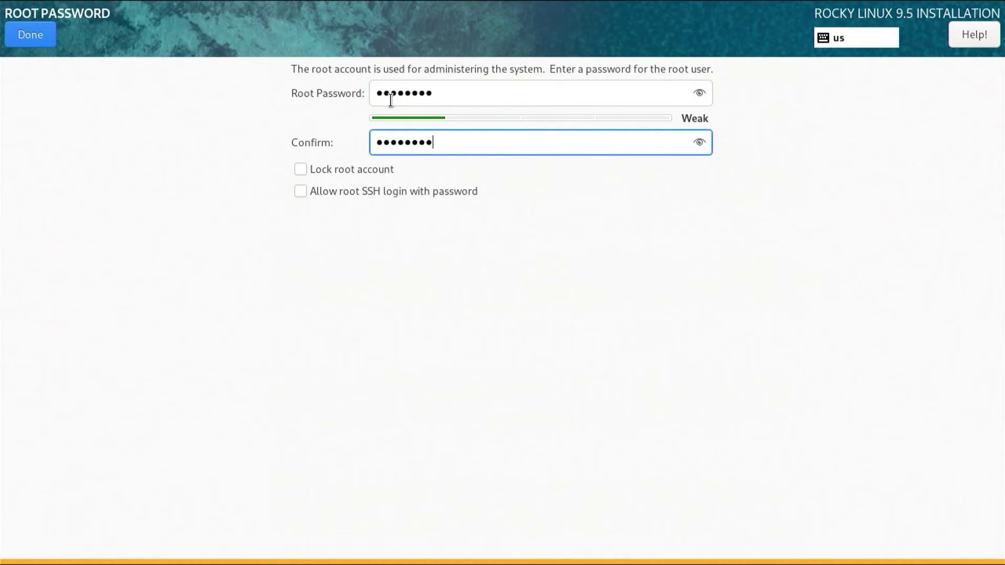
{"action": "left_click", "coordinate": [24, 35]}
{"action": "left_click", "coordinate": [24, 35]}
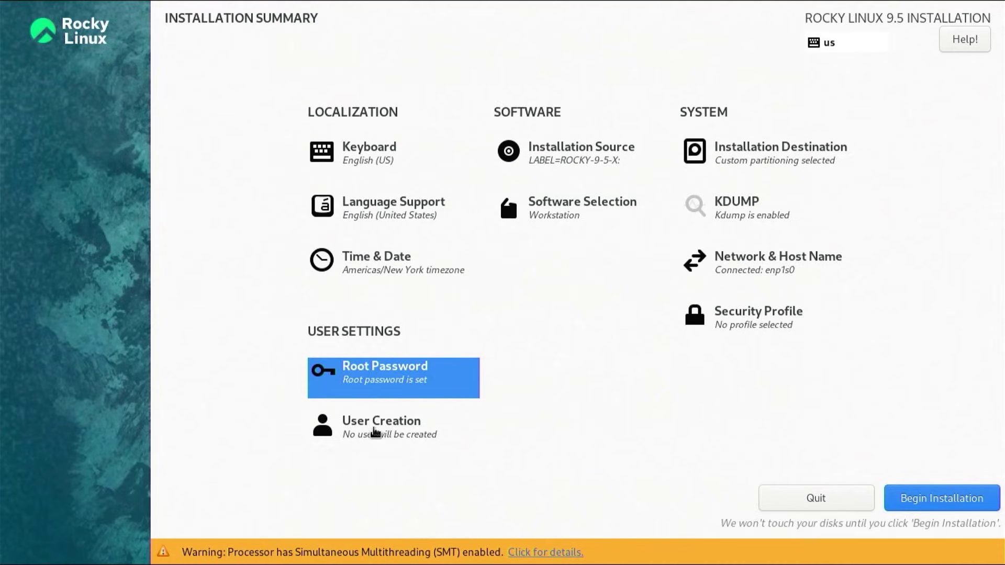
- Create a local user with the user's full name and a password, accepting the weak-password warning
{"action": "left_click", "coordinate": [394, 437]}
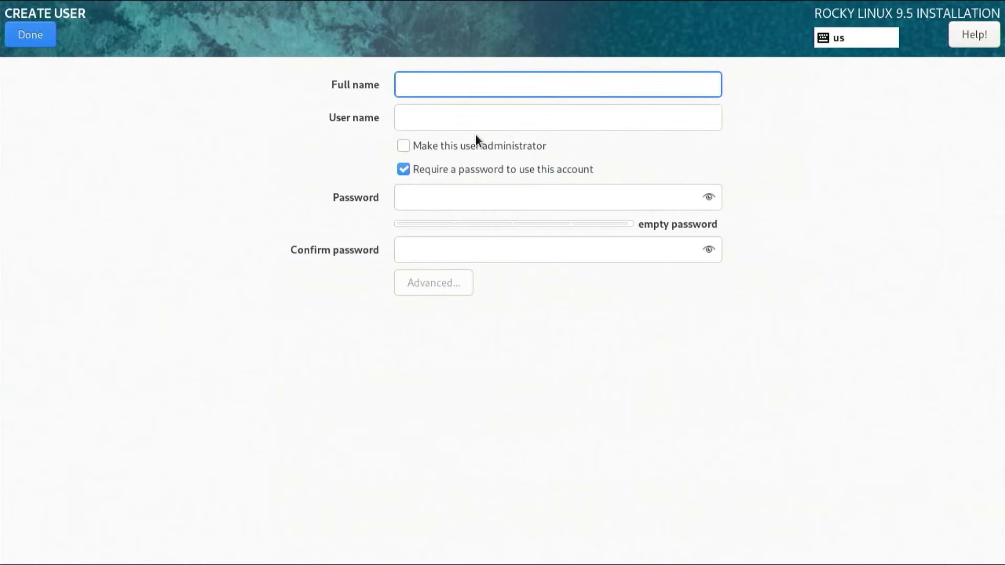
{"action": "type", "text": "kmdtech"}
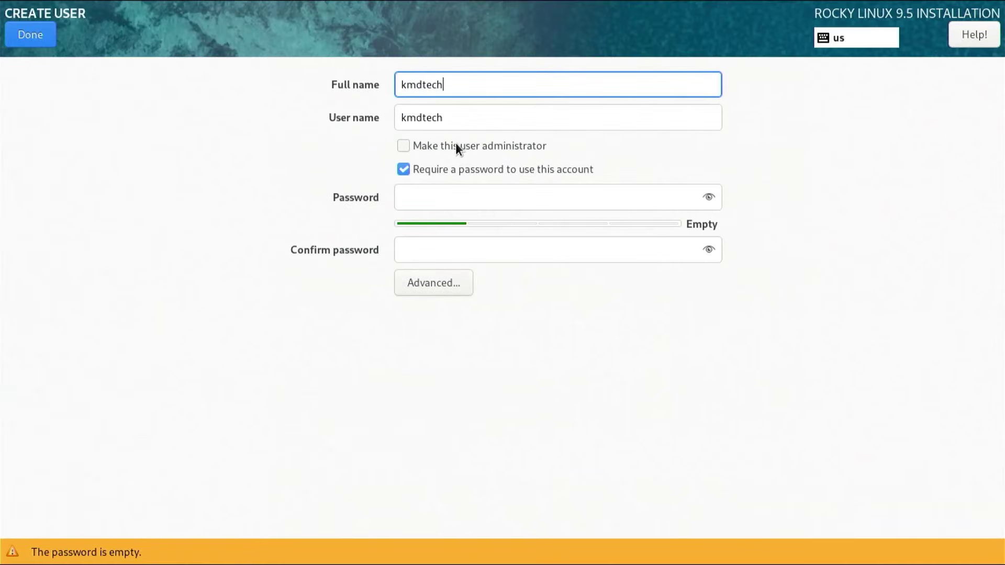
{"action": "key", "text": "Tab"}
{"action": "key", "text": "Tab"}
{"action": "key", "text": "Tab"}
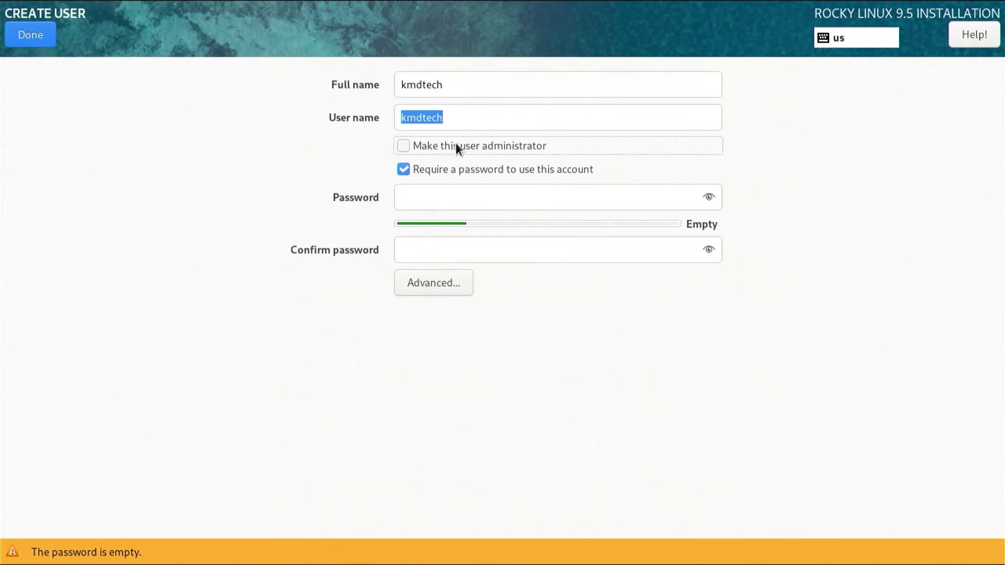
{"action": "key", "text": "Tab"}
{"action": "type", "text": "********"}
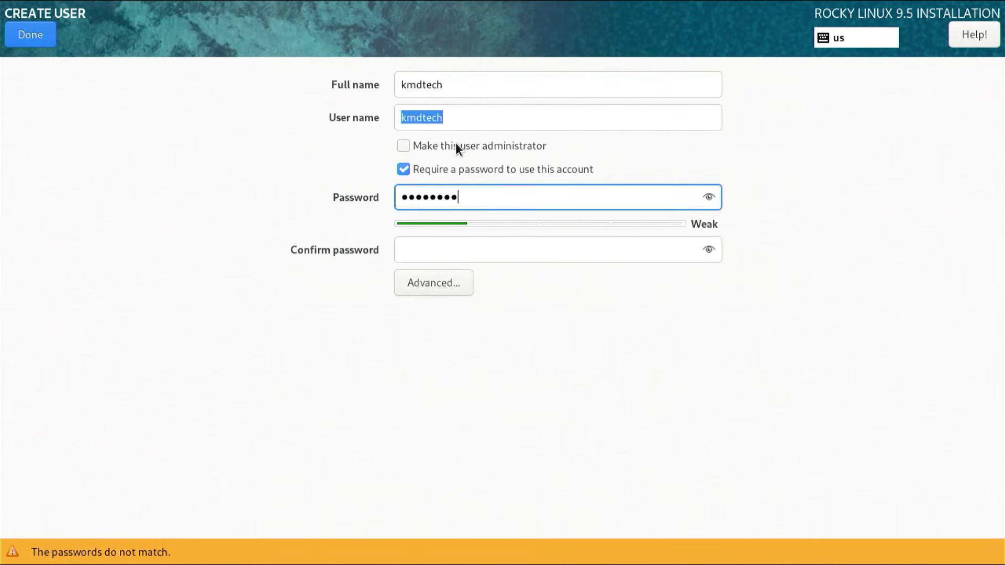
{"action": "key", "text": "Tab"}
{"action": "type", "text": "********"}
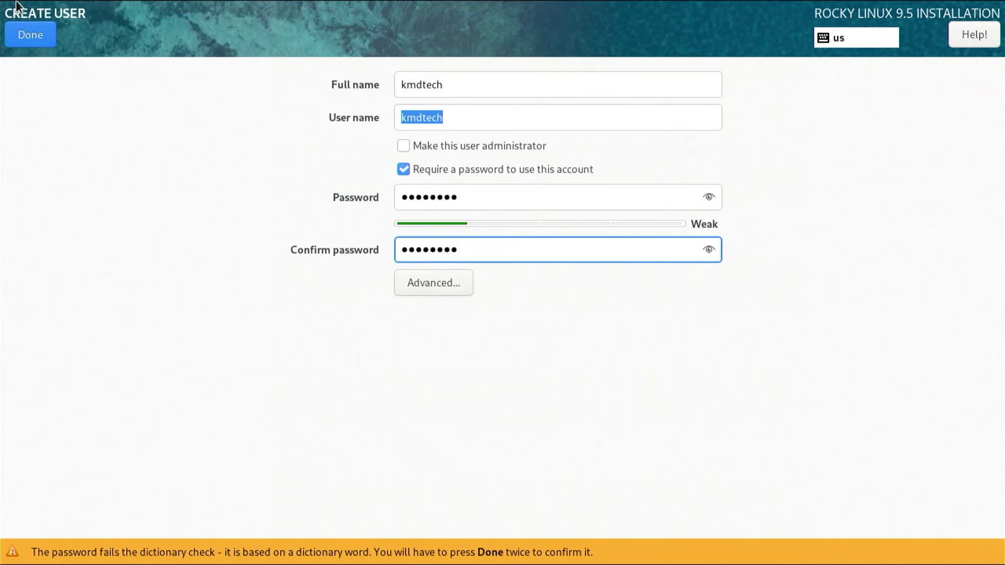
{"action": "left_click", "coordinate": [31, 36]}
{"action": "left_click", "coordinate": [30, 35]}
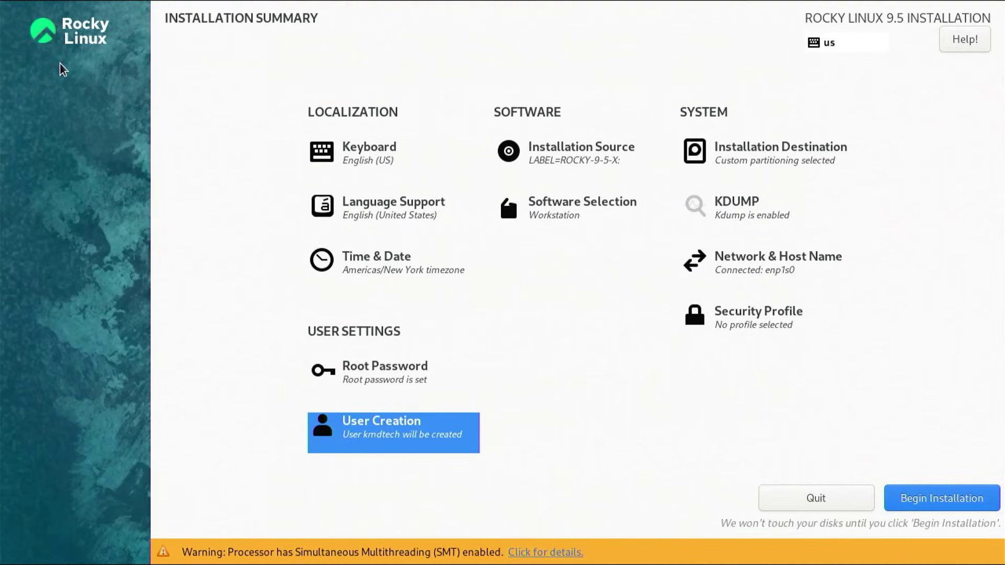
- Begin the installation from the Installation Summary and let it finish and reboot
{"action": "left_click", "coordinate": [907, 496]}
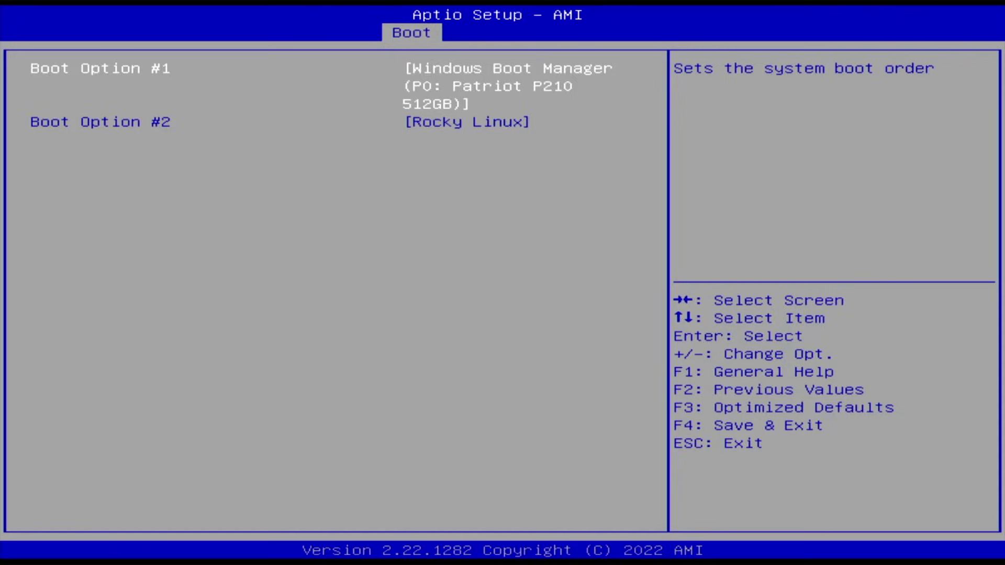
- Move the Rocky Linux entry up from Boot Option #2 to Boot Option #1
{"action": "key", "text": "Down"}
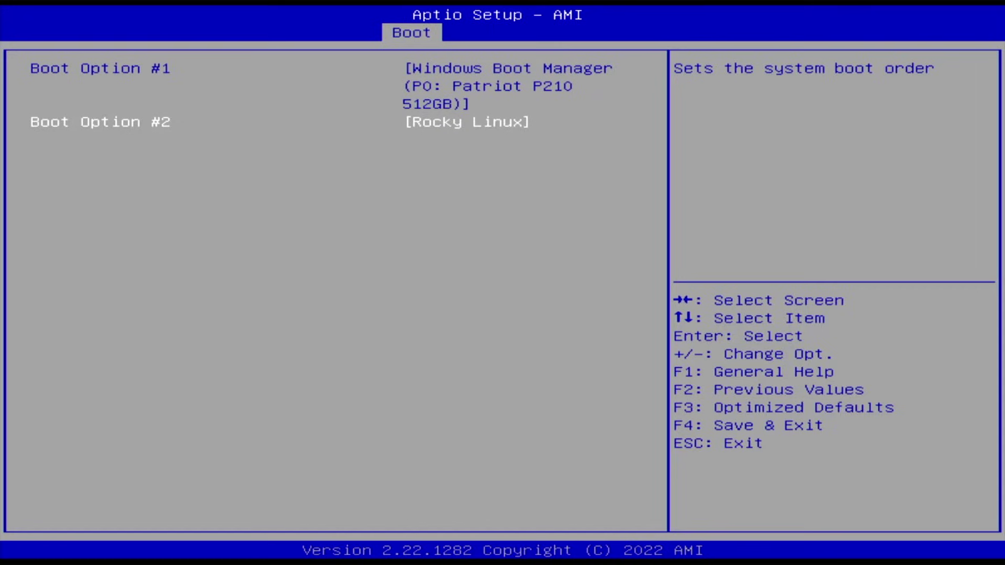
{"action": "key", "text": "plus"}
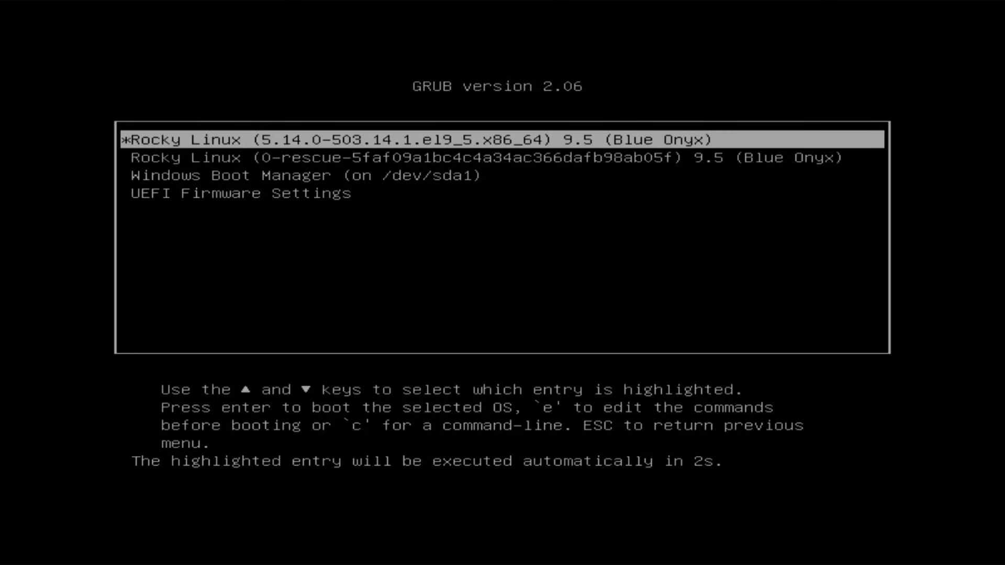
- Stop the GRUB countdown and boot the first Rocky Linux 9.5 entry
{"action": "key", "text": "Down"}
{"action": "key", "text": "Down"}
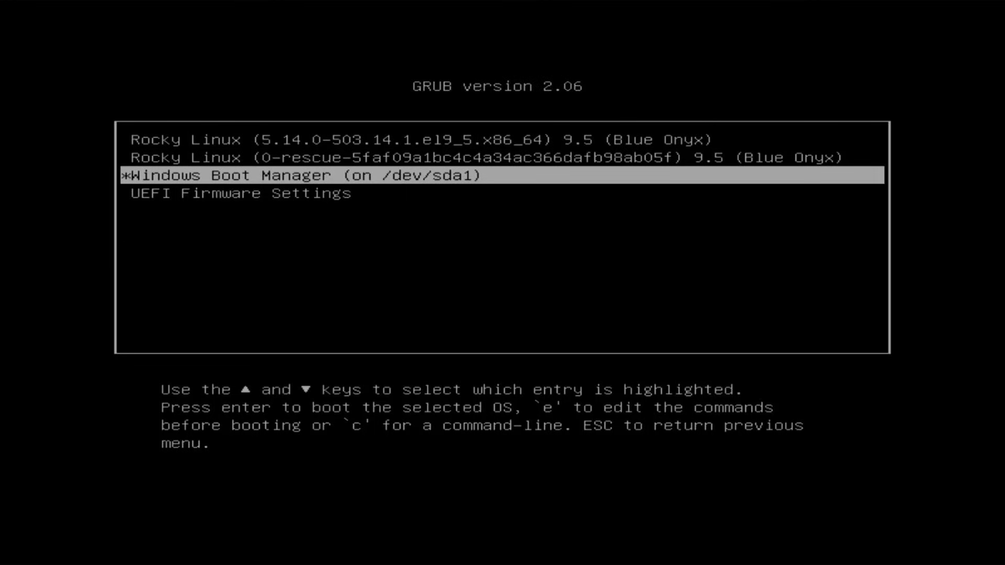
{"action": "key", "text": "Up"}
{"action": "key", "text": "Up"}
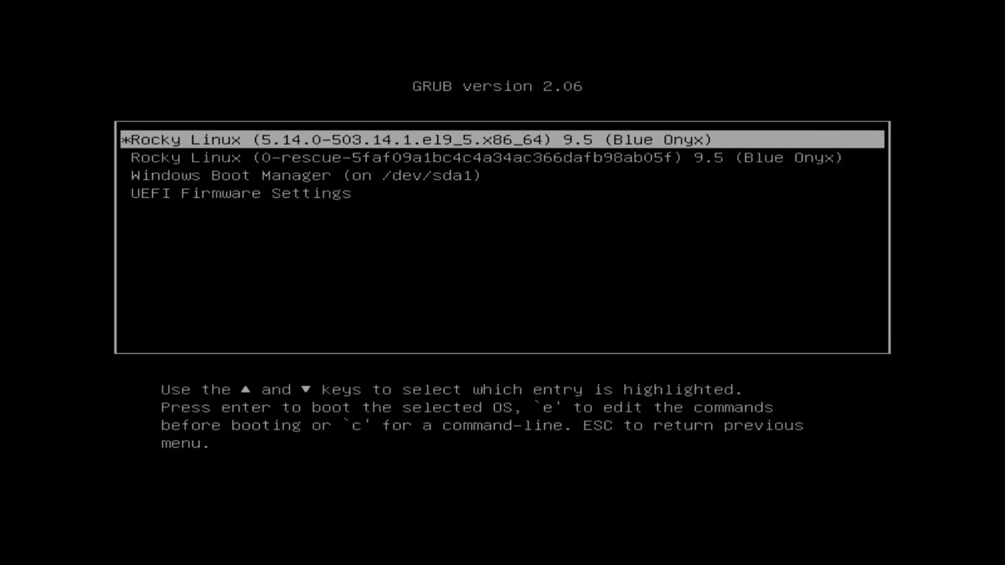
{"action": "key", "text": "Return"}
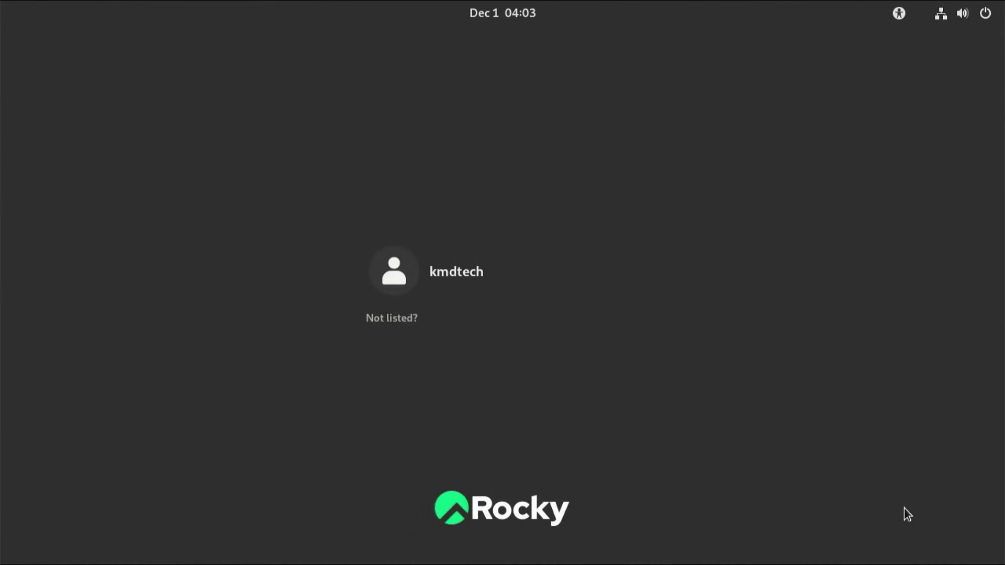
- Log in to the new user account with its password
{"action": "left_click", "coordinate": [466, 278]}
{"action": "type", "text": "*********"}
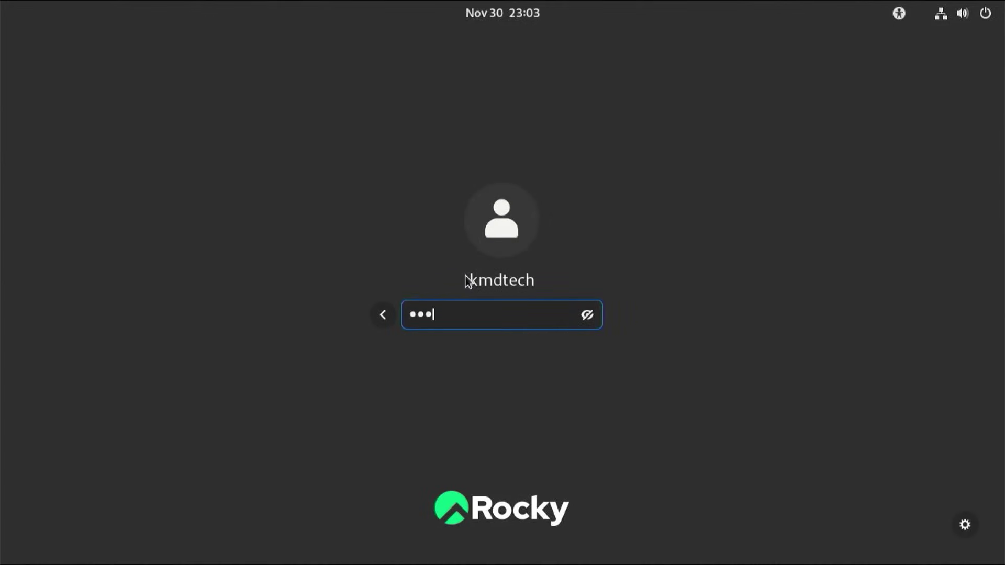
{"action": "key", "text": "Return"}
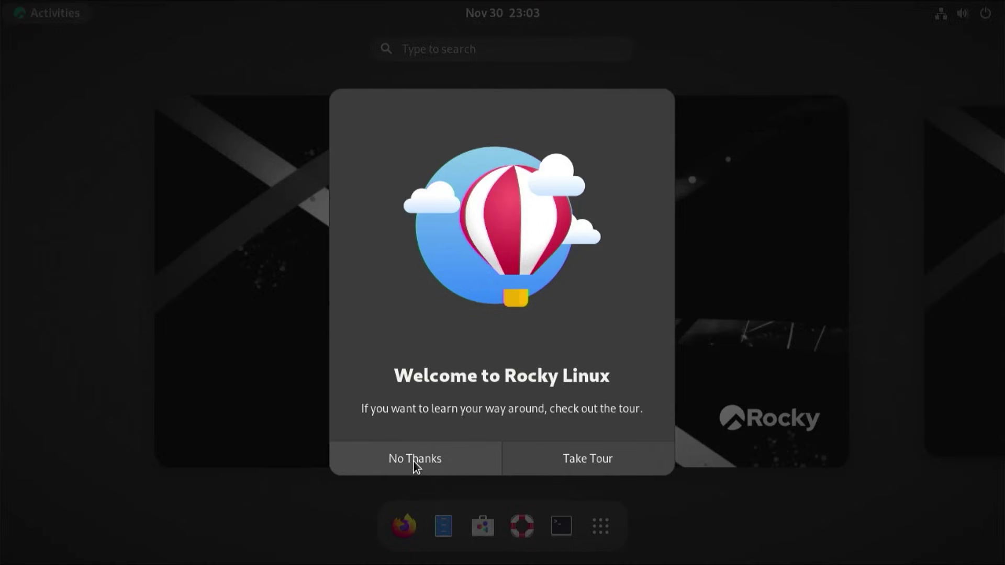
- Skip the GNOME welcome tour and open the Activities overview
{"action": "left_click", "coordinate": [415, 461]}
{"action": "left_click", "coordinate": [440, 408]}
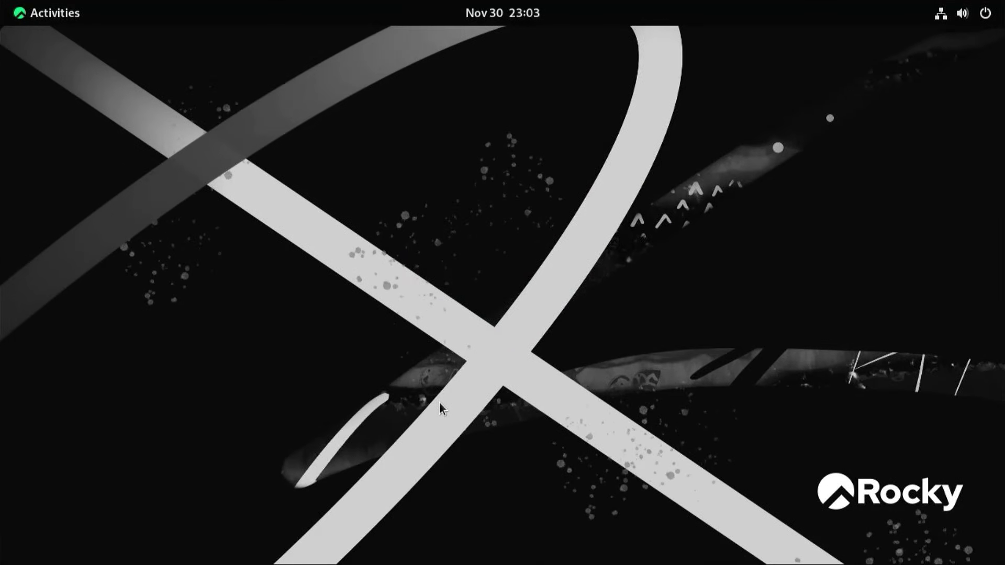
{"action": "key", "text": "super"}
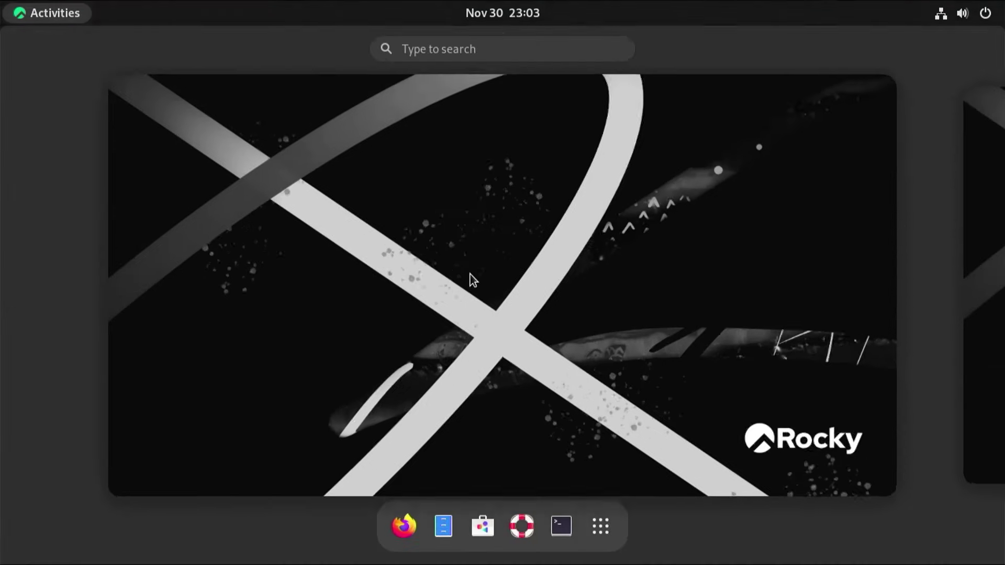
{"action": "left_click", "coordinate": [597, 435]}
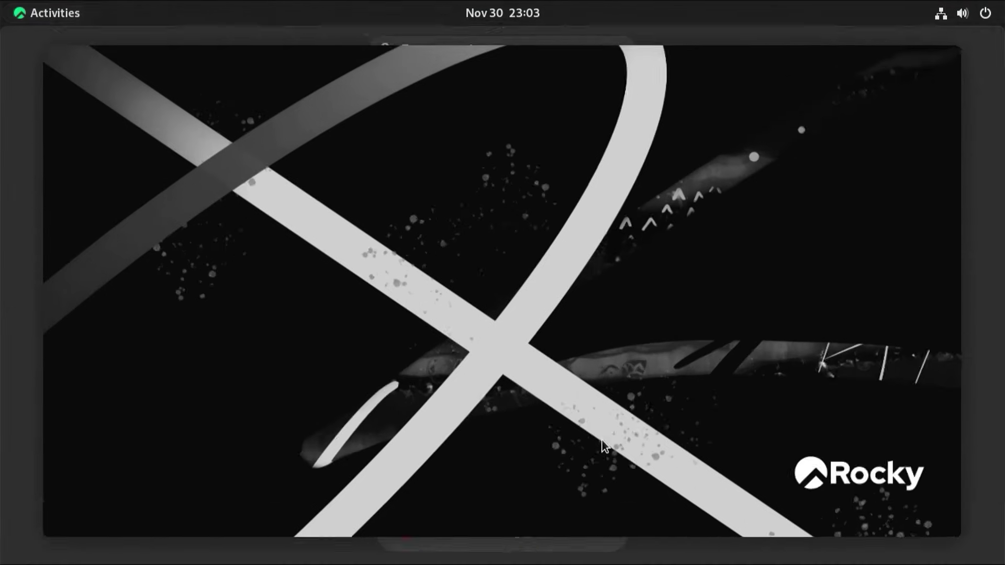
{"action": "key", "text": "super"}
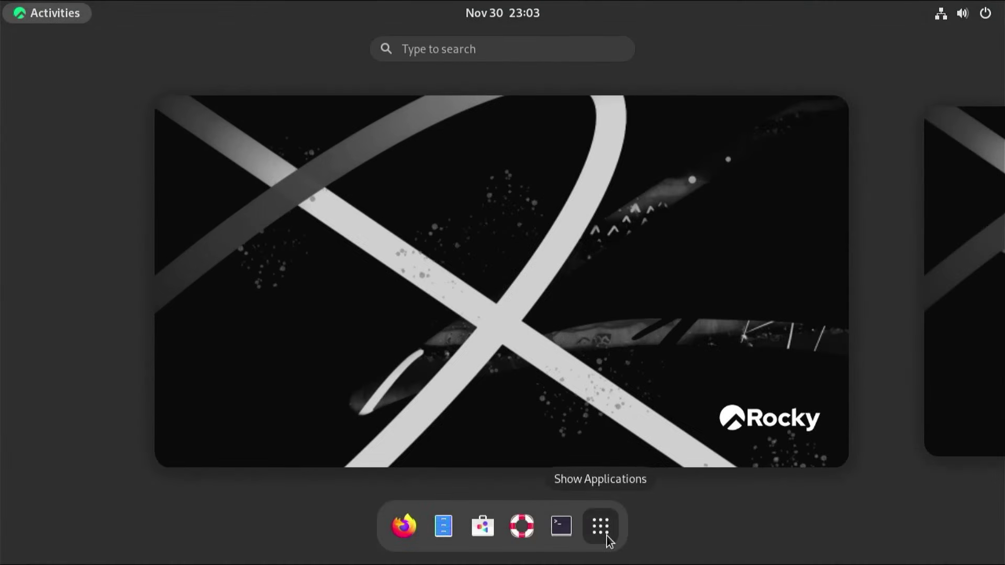
- Search the app grid for 'softwa' and launch the Software app
{"action": "left_click", "coordinate": [606, 537]}
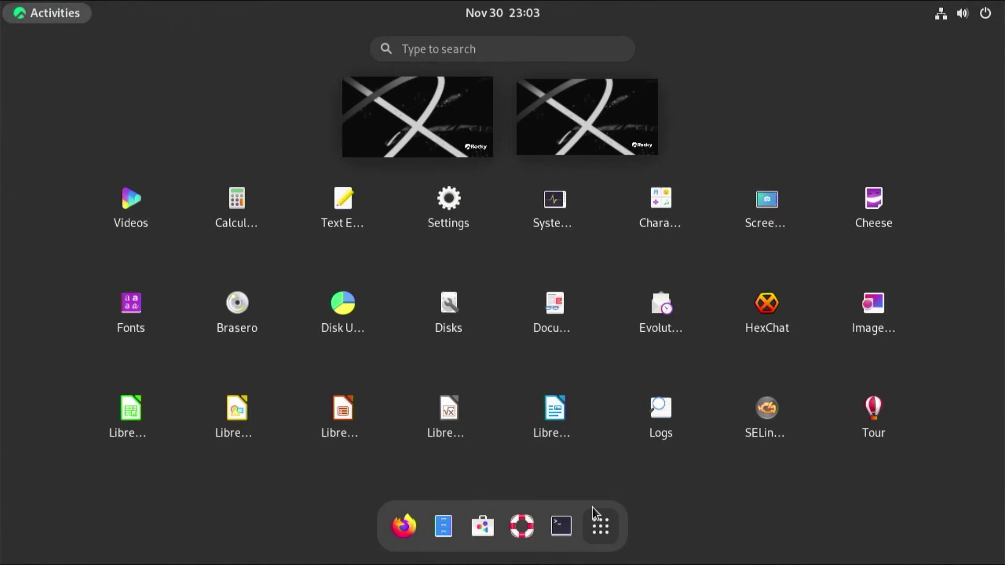
{"action": "type", "text": "softwa"}
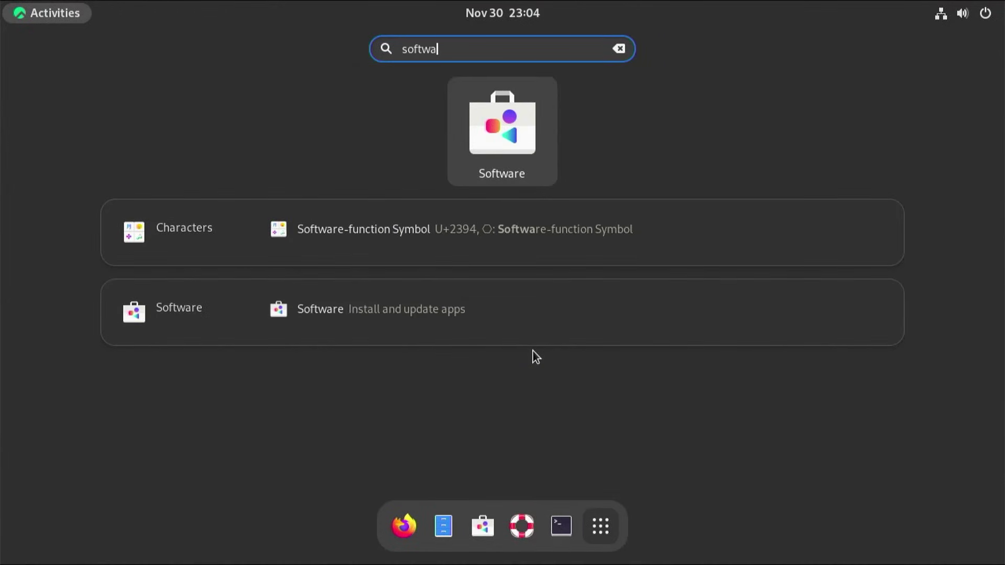
{"action": "key", "text": "Return"}
{"action": "scroll", "coordinate": [525, 309], "scroll_direction": "down", "scroll_amount": 3}
{"action": "scroll", "coordinate": [523, 293], "scroll_direction": "down", "scroll_amount": 3}
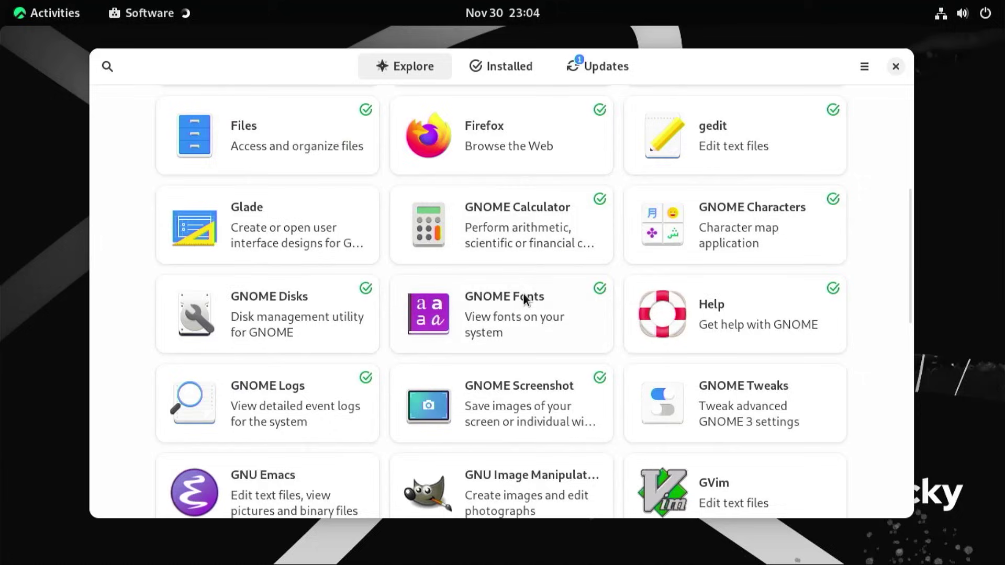
{"action": "scroll", "coordinate": [523, 293], "scroll_direction": "down", "scroll_amount": 3}
- Install GNU Image Manipulation Program (GIMP) from Software and launch it
{"action": "left_click", "coordinate": [523, 293]}
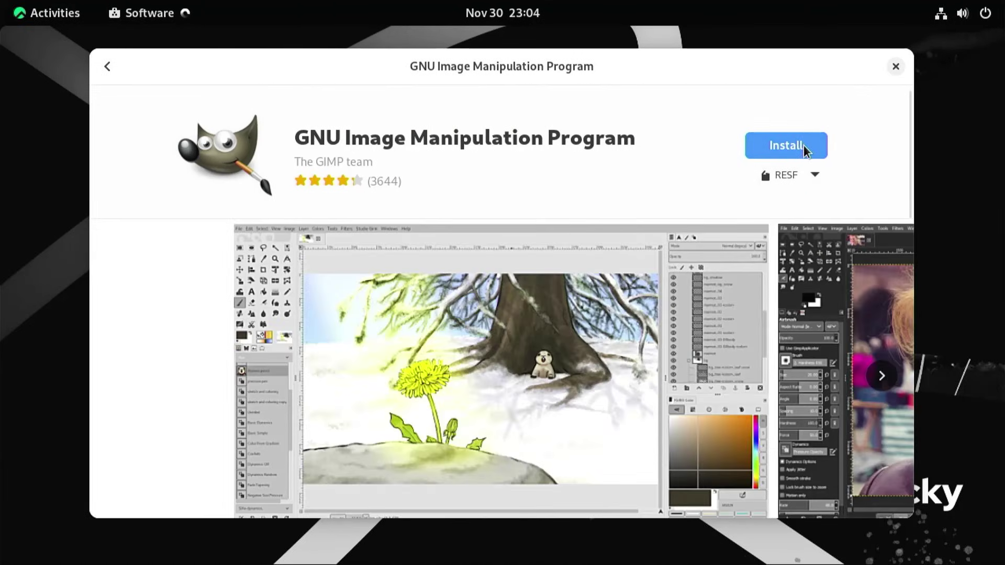
{"action": "left_click", "coordinate": [806, 151]}
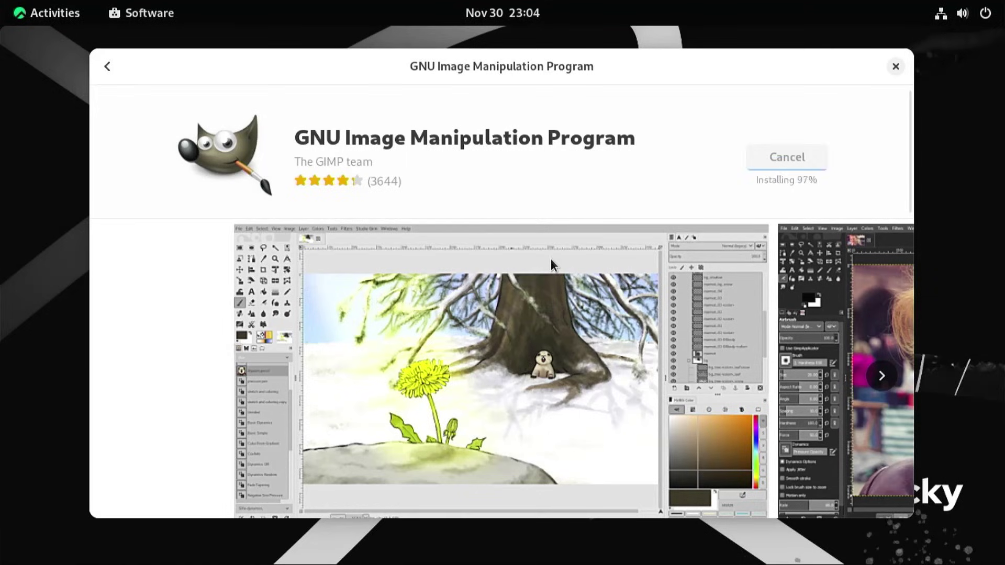
{"action": "left_click", "coordinate": [754, 146]}
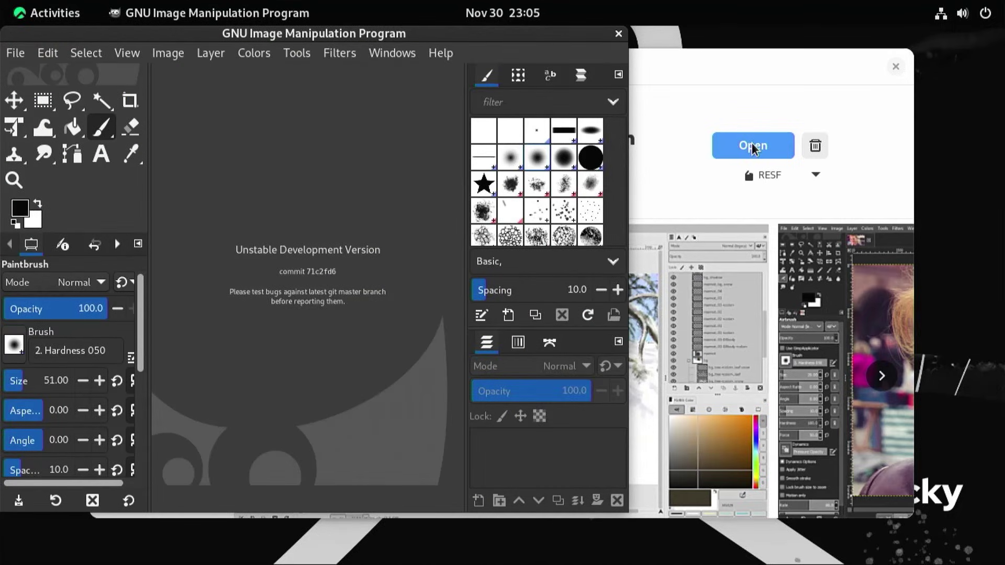
- Restart the computer and boot Windows Boot Manager from GRUB
{"action": "left_click", "coordinate": [993, 17]}
{"action": "left_click", "coordinate": [965, 262]}
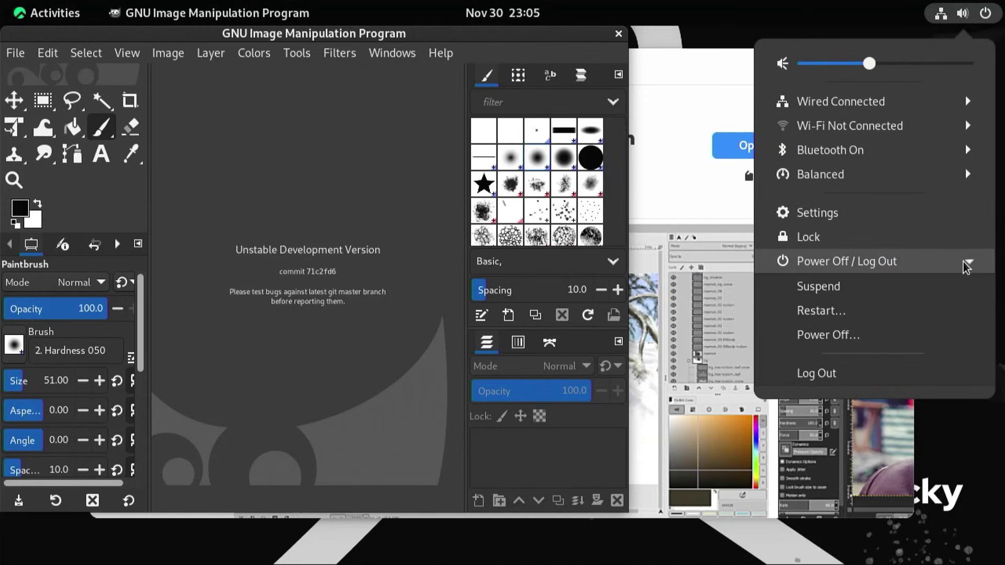
{"action": "left_click", "coordinate": [820, 312]}
{"action": "left_click", "coordinate": [583, 350]}
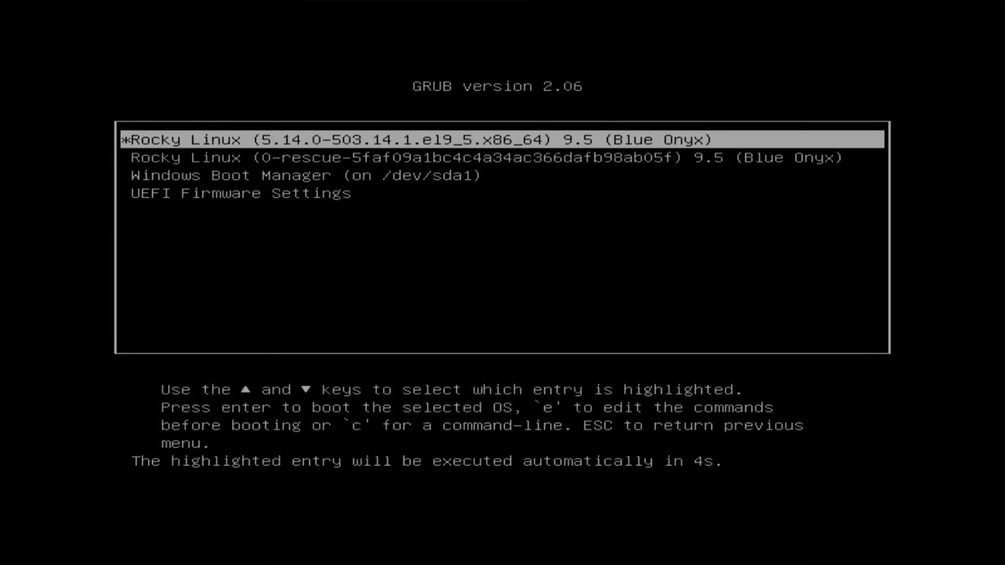
{"action": "key", "text": "Down"}
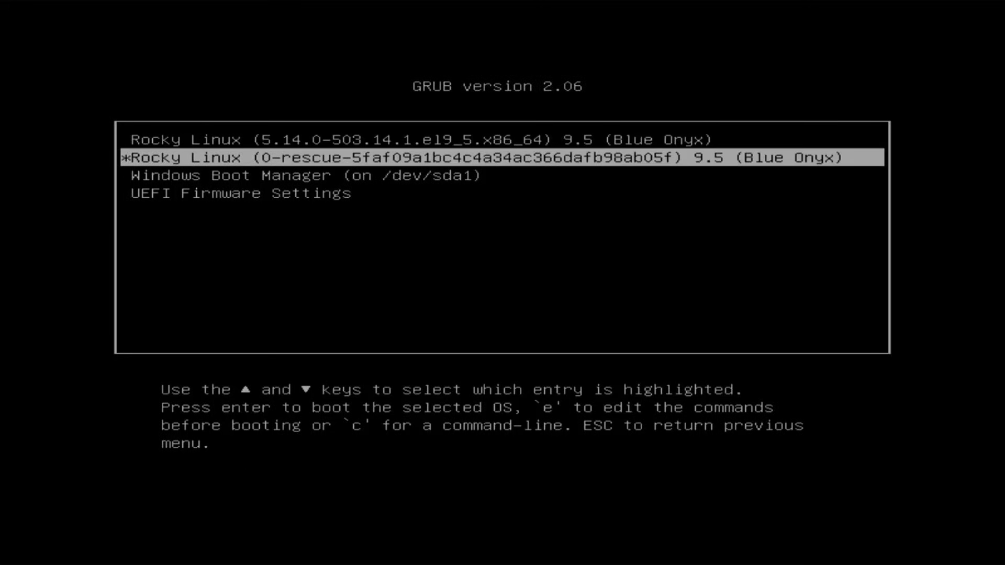
{"action": "key", "text": "Down"}
{"action": "key", "text": "Return"}
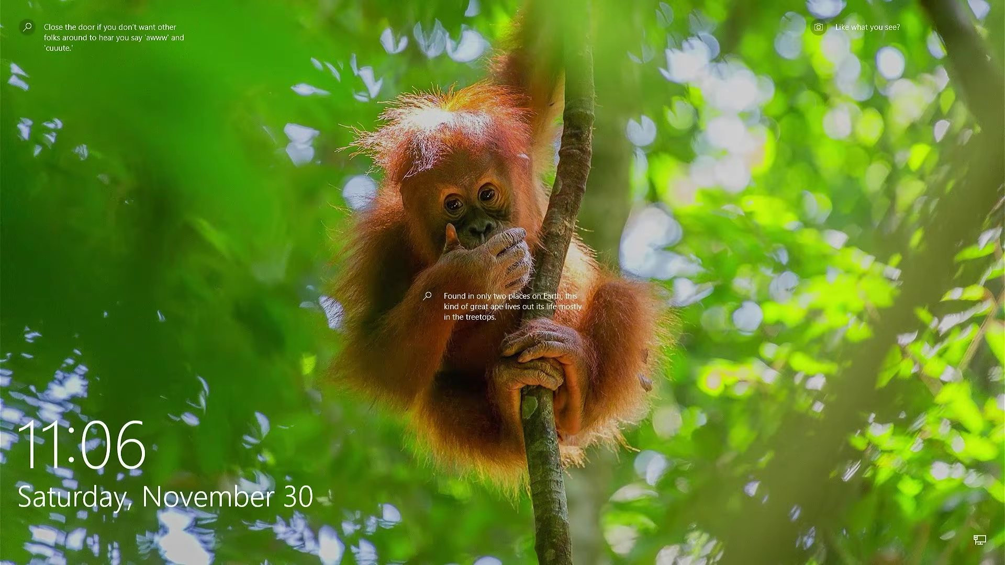